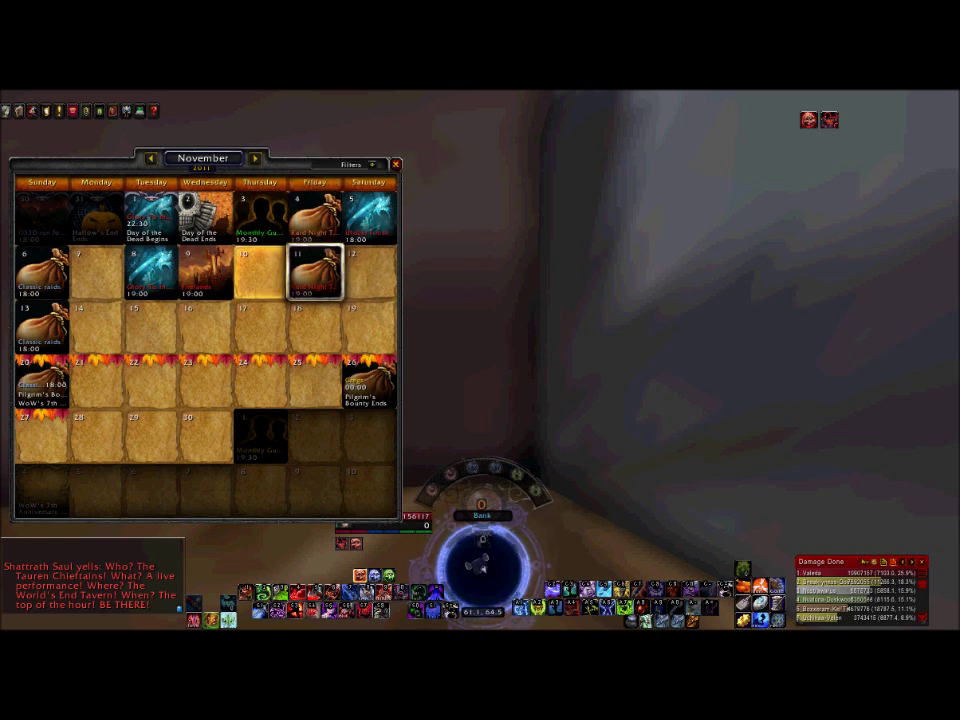
- Preview the Battleground Call to Arms, Raid Resets and Weekly Holidays calendar filters one at a time, switching each off again
{"action": "left_click", "coordinate": [372, 164]}
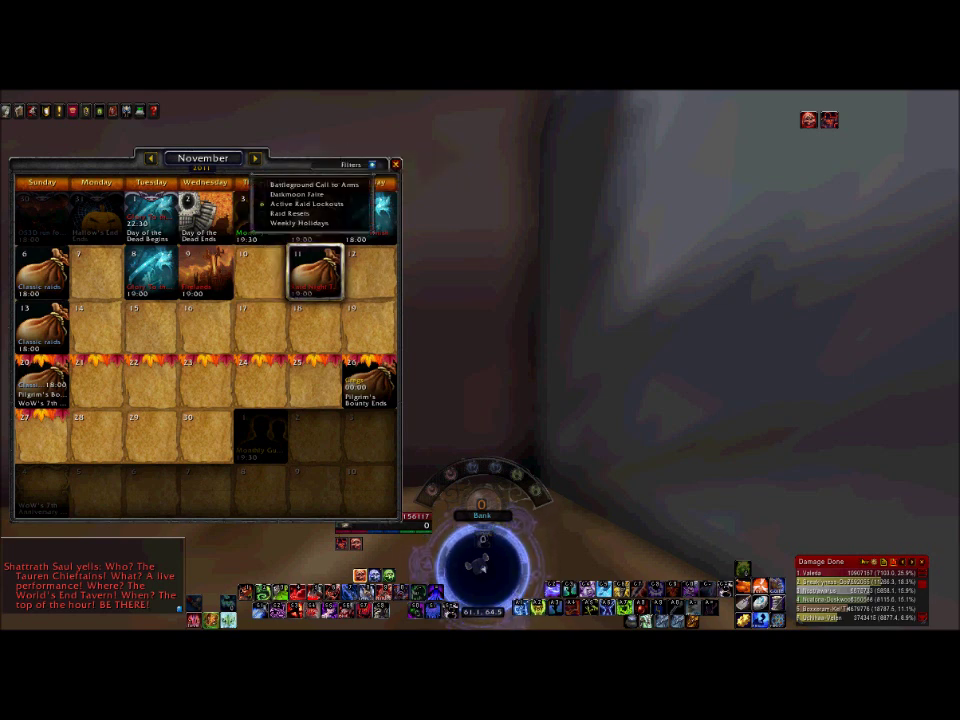
{"action": "left_click", "coordinate": [314, 185]}
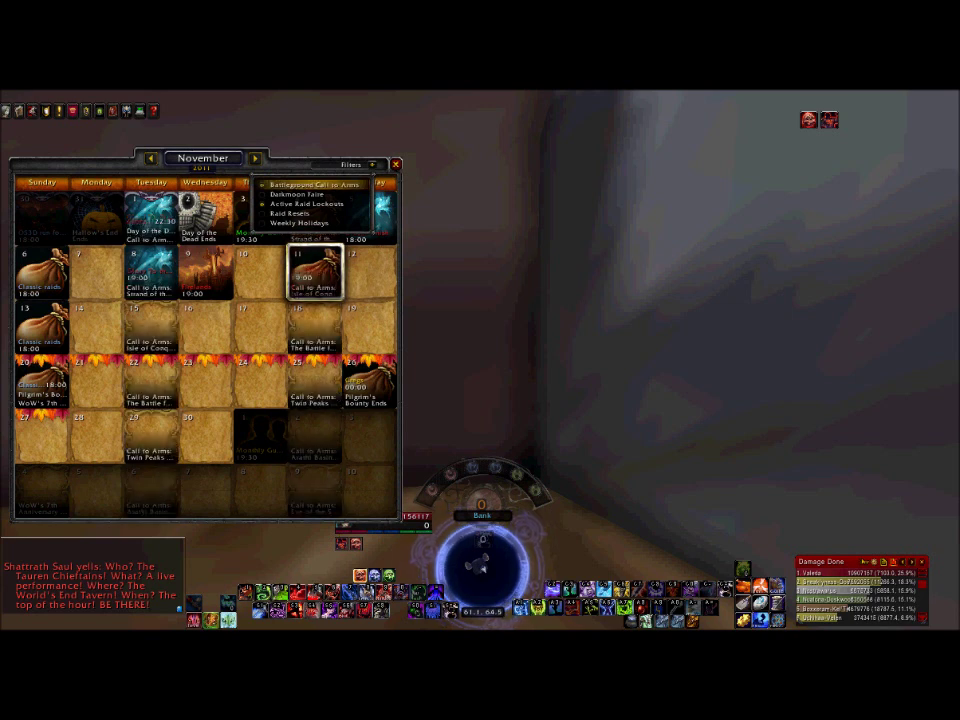
{"action": "left_click", "coordinate": [314, 185]}
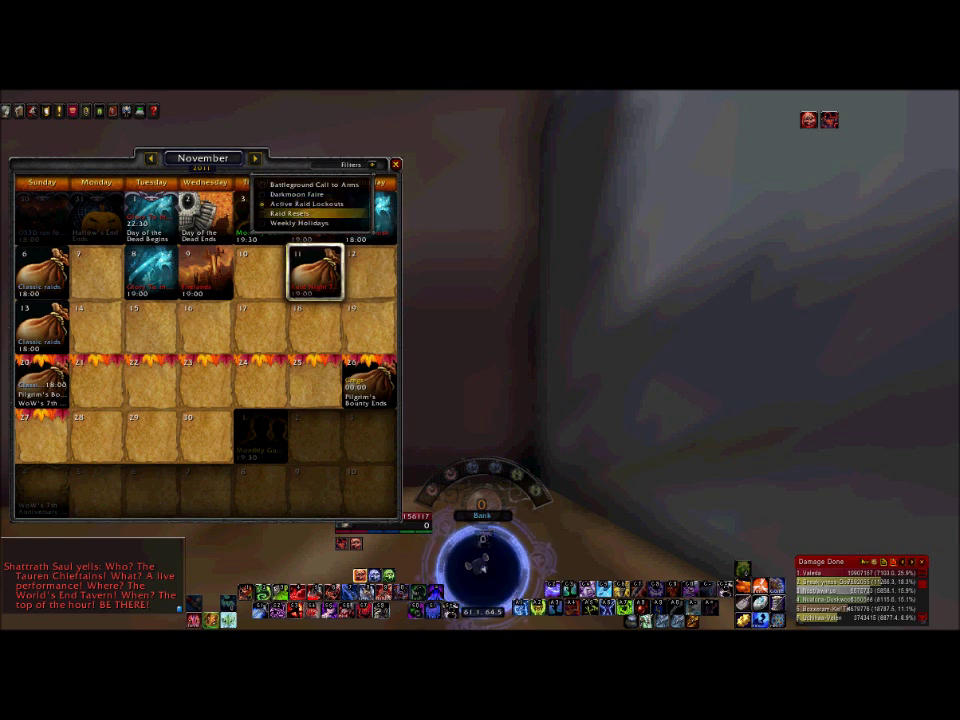
{"action": "left_click", "coordinate": [290, 213]}
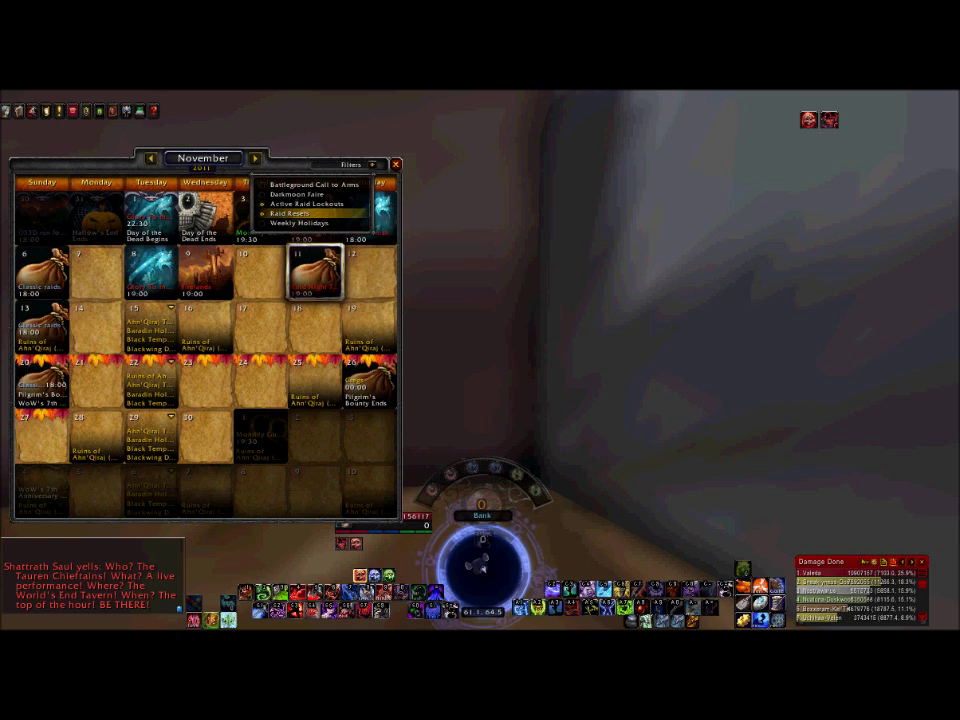
{"action": "left_click", "coordinate": [290, 213]}
{"action": "left_click", "coordinate": [299, 222]}
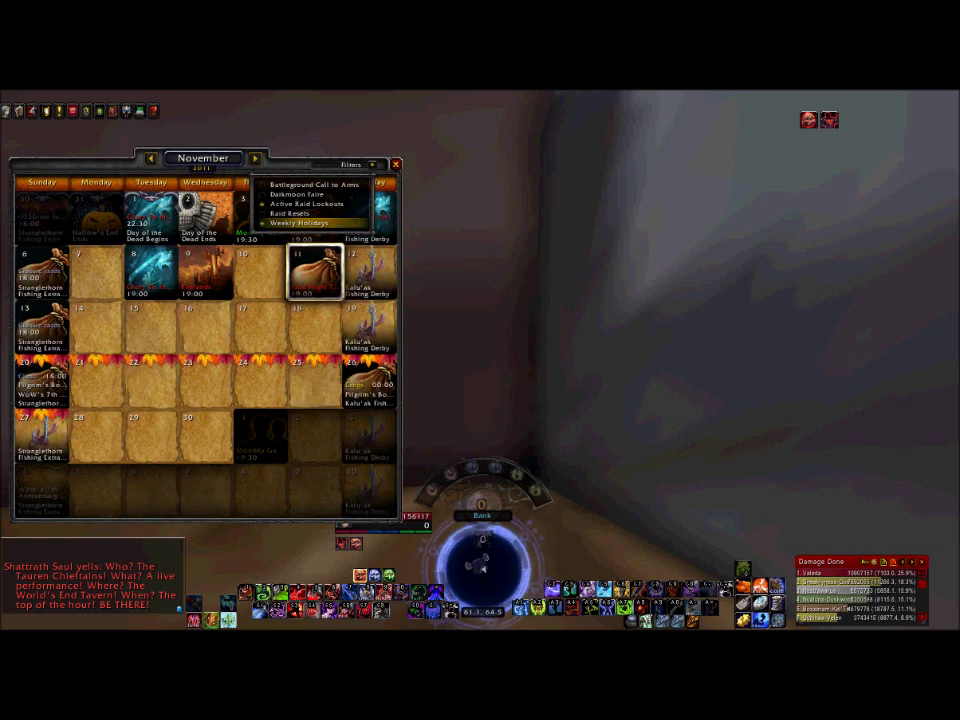
{"action": "left_click", "coordinate": [299, 222]}
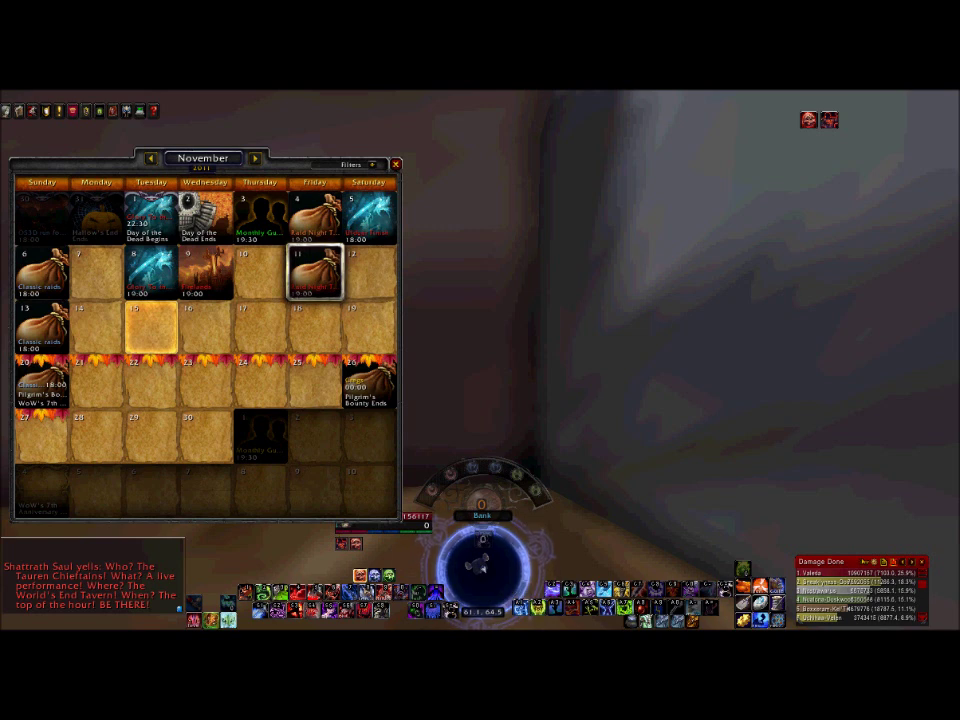
- Open the November 11 raid night event and check its invitation options
{"action": "mouse_move", "coordinate": [315, 272]}
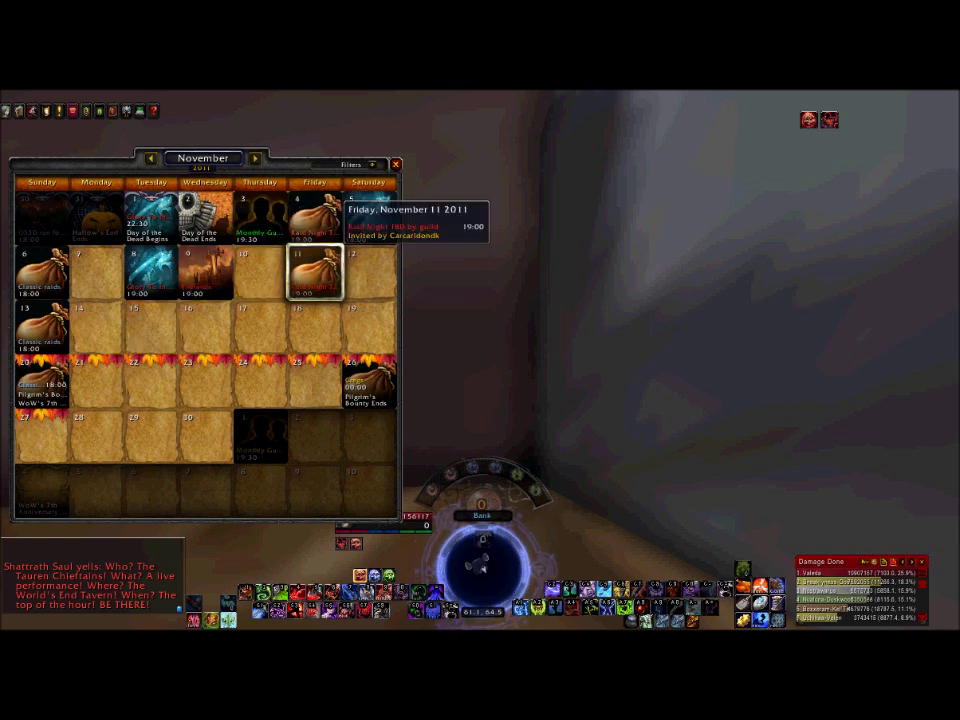
{"action": "right_click", "coordinate": [330, 280]}
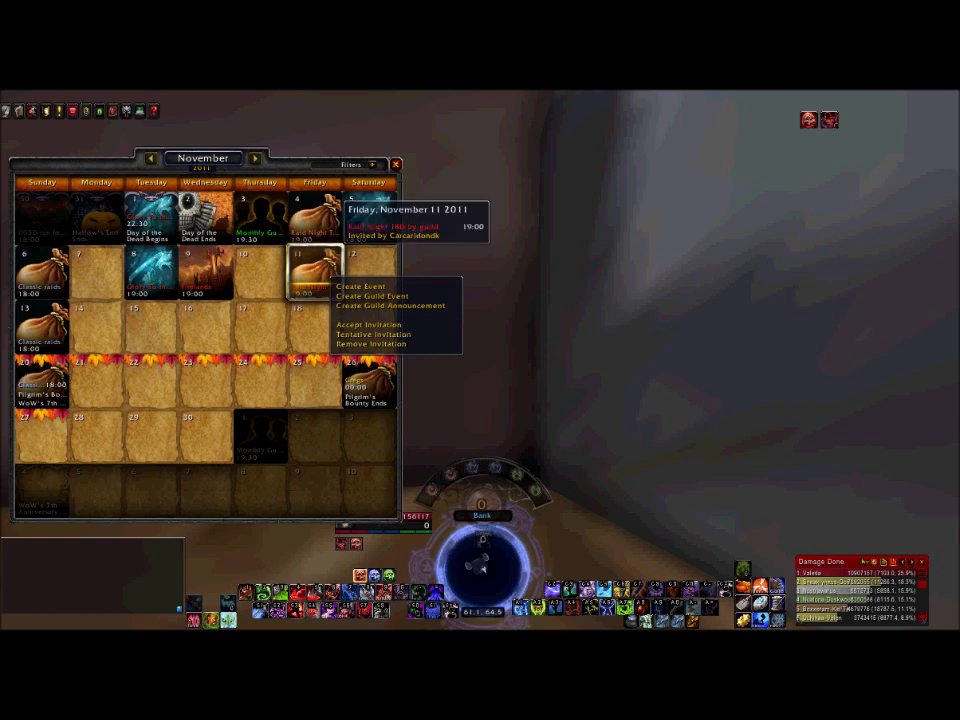
{"action": "left_click", "coordinate": [315, 268]}
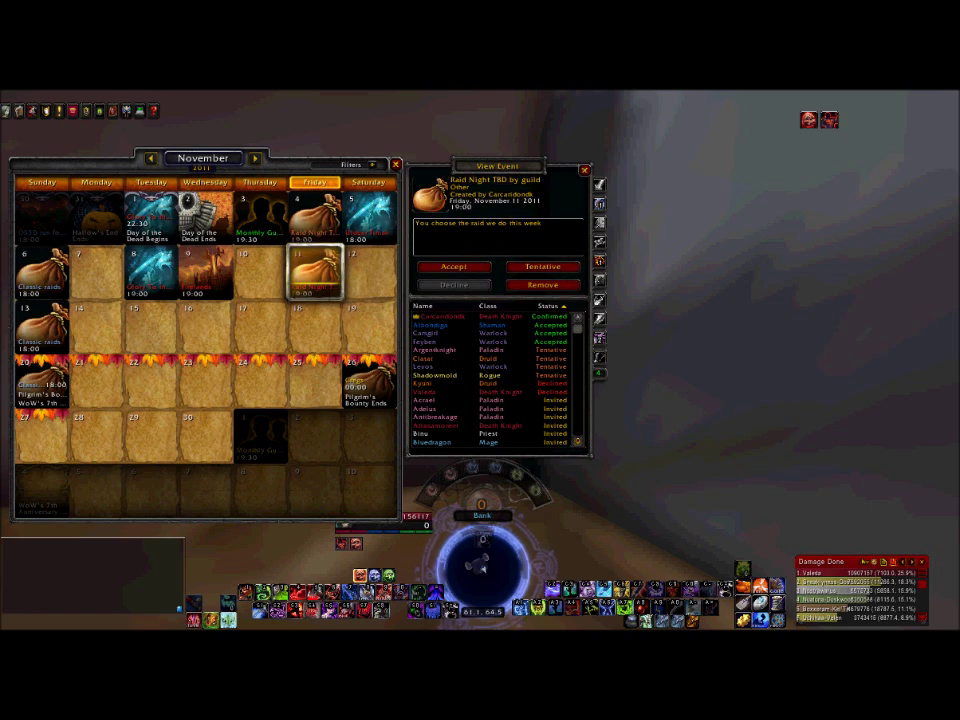
{"action": "right_click", "coordinate": [318, 272]}
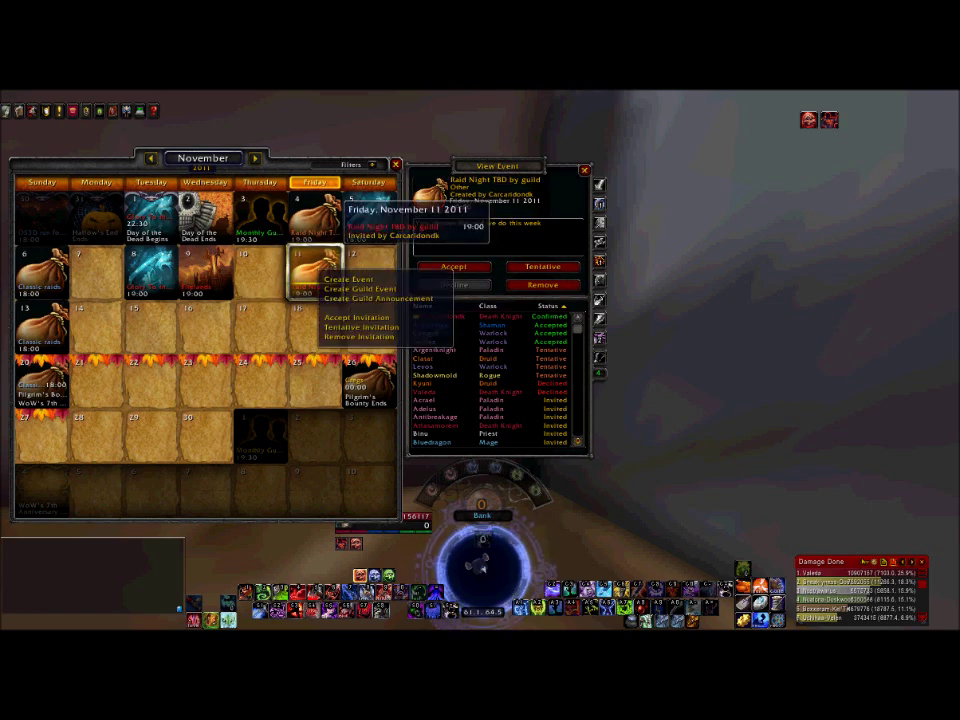
{"action": "key", "text": "Escape"}
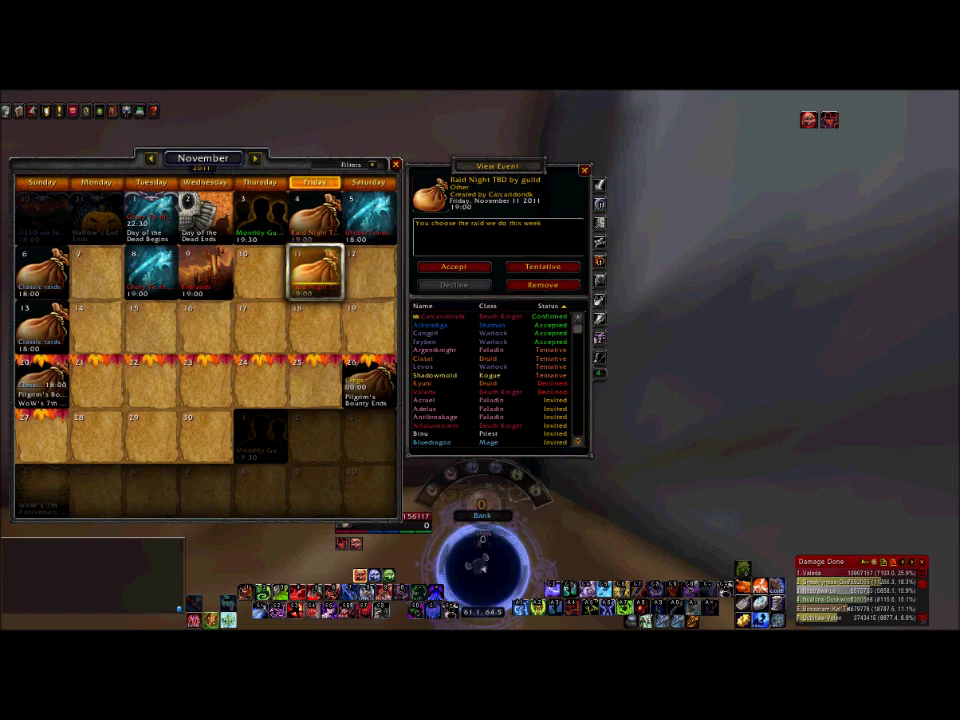
- Look through the raid night event's list of invitees and close the event
{"action": "scroll", "coordinate": [495, 378], "scroll_direction": "down", "scroll_amount": 8}
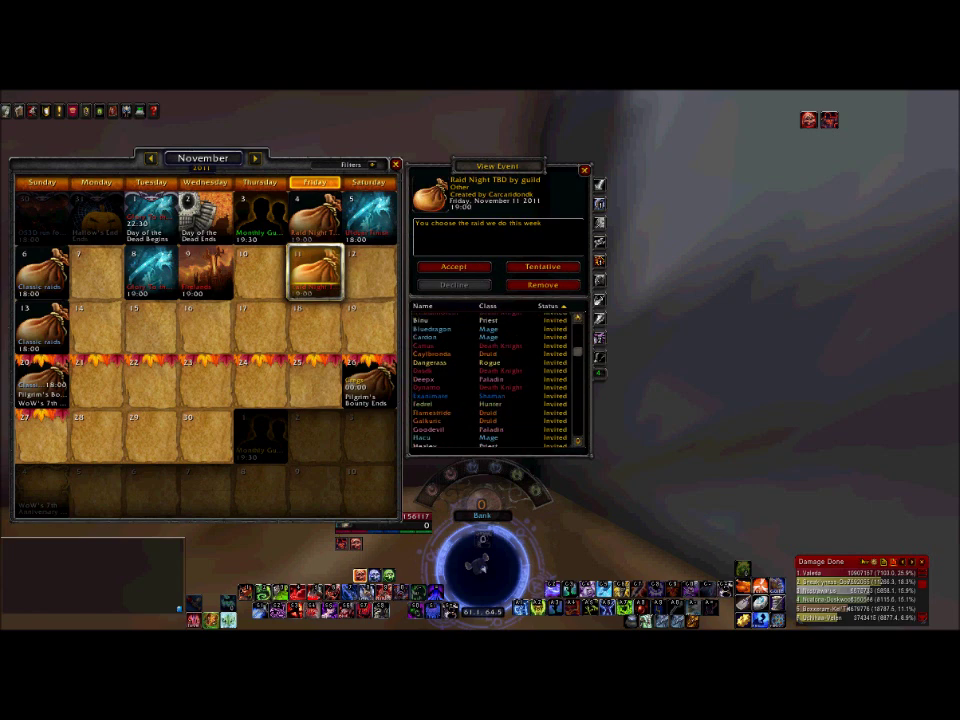
{"action": "scroll", "coordinate": [495, 378], "scroll_direction": "up", "scroll_amount": 8}
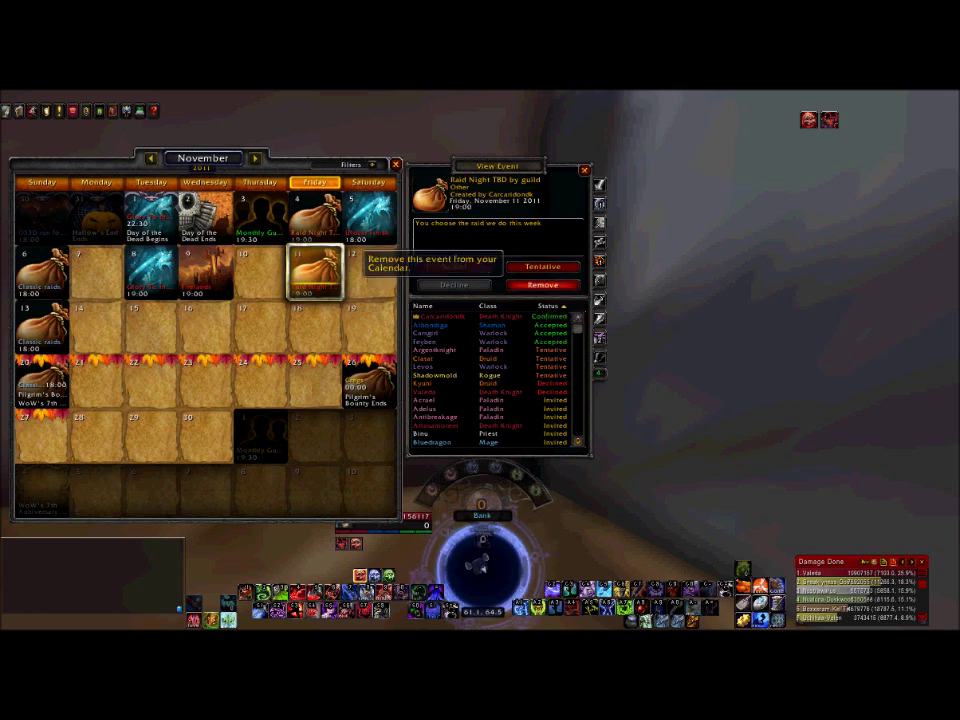
{"action": "left_click", "coordinate": [585, 170]}
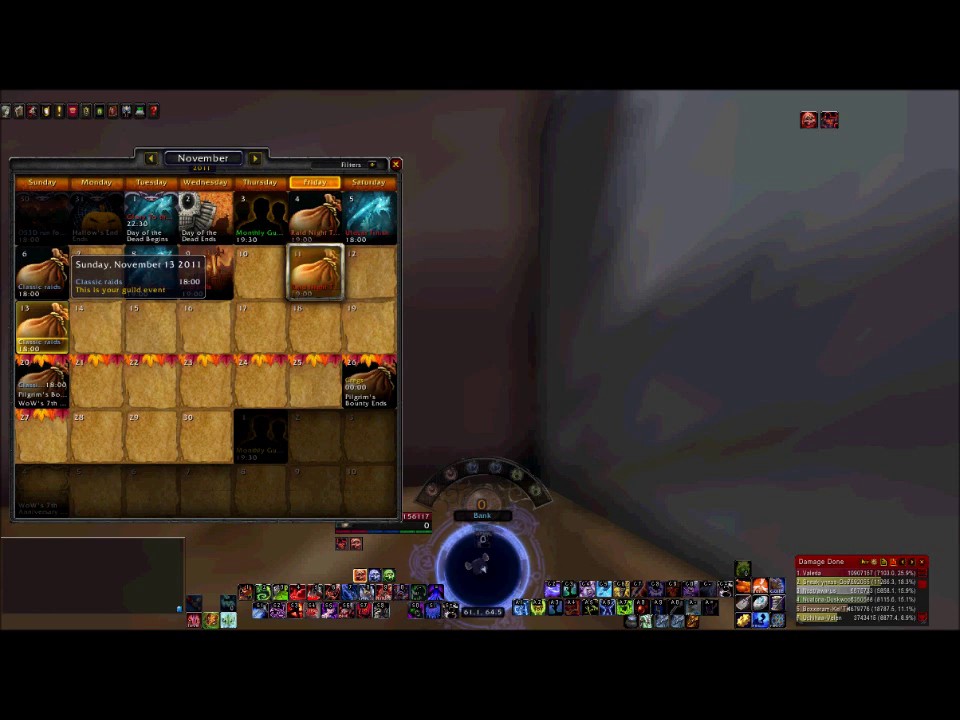
- Examine the type and hour options of a new guild announcement for November 13 without creating it
{"action": "right_click", "coordinate": [48, 345]}
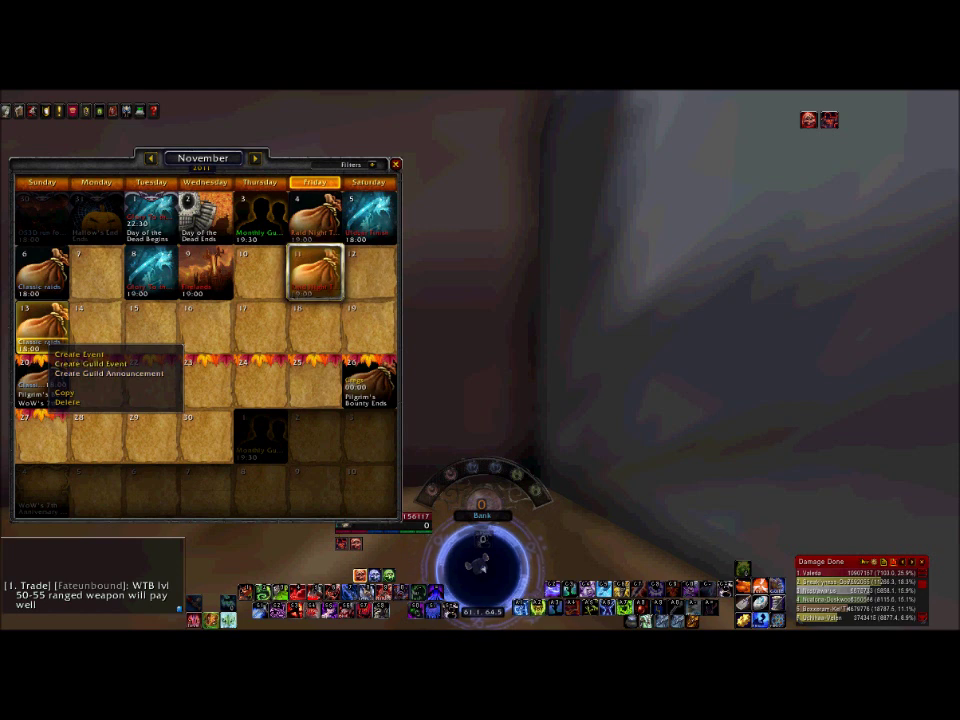
{"action": "left_click", "coordinate": [108, 373]}
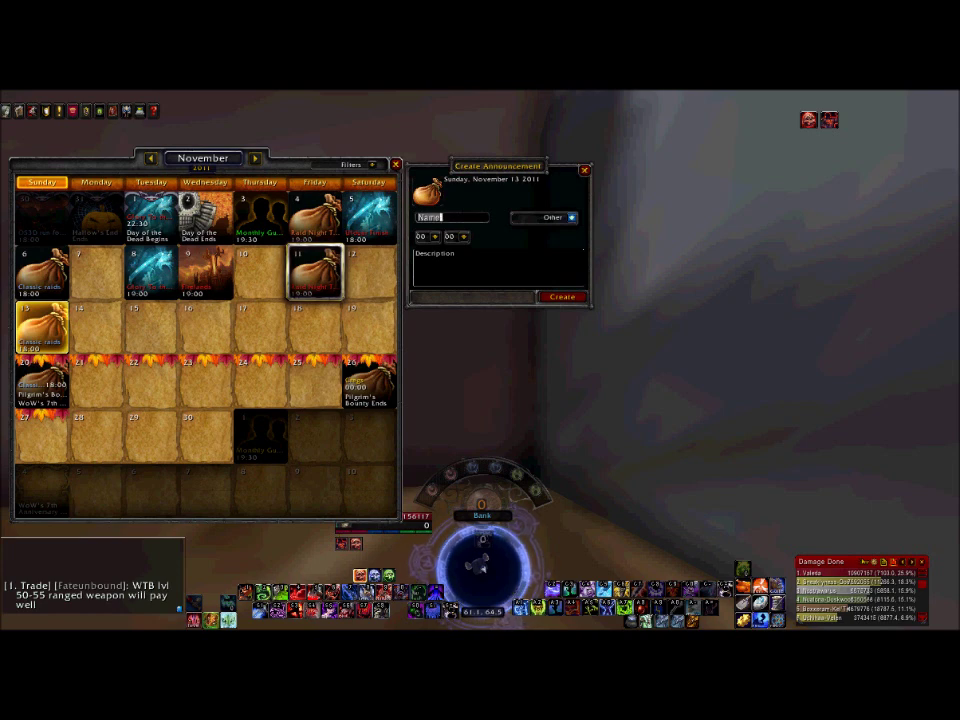
{"action": "left_click", "coordinate": [572, 217]}
{"action": "left_click", "coordinate": [572, 217]}
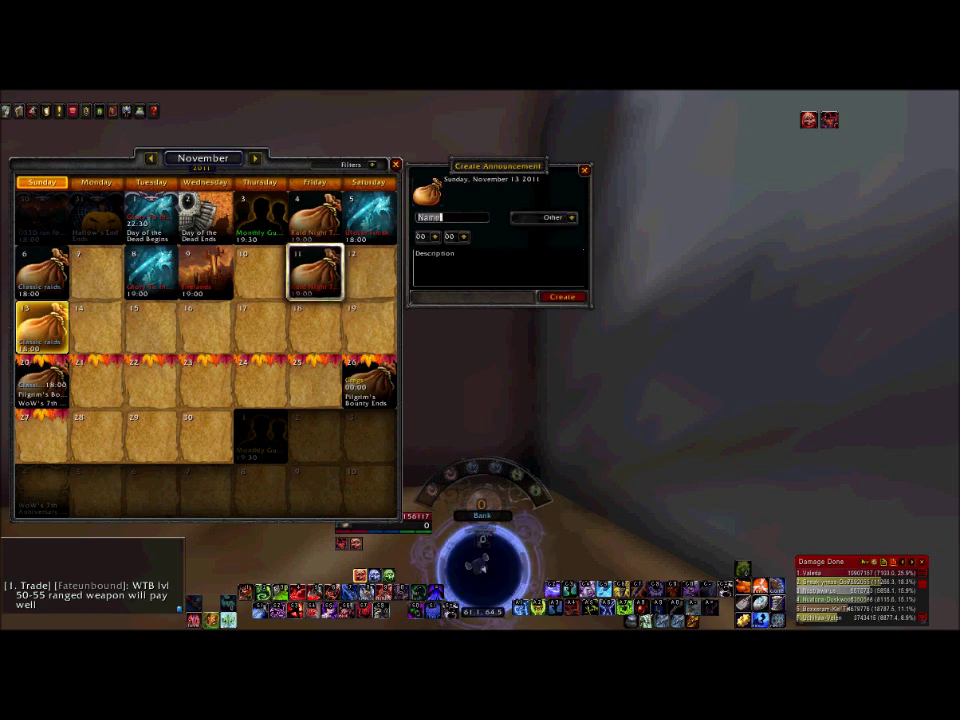
{"action": "left_click", "coordinate": [435, 237]}
{"action": "left_click", "coordinate": [435, 237]}
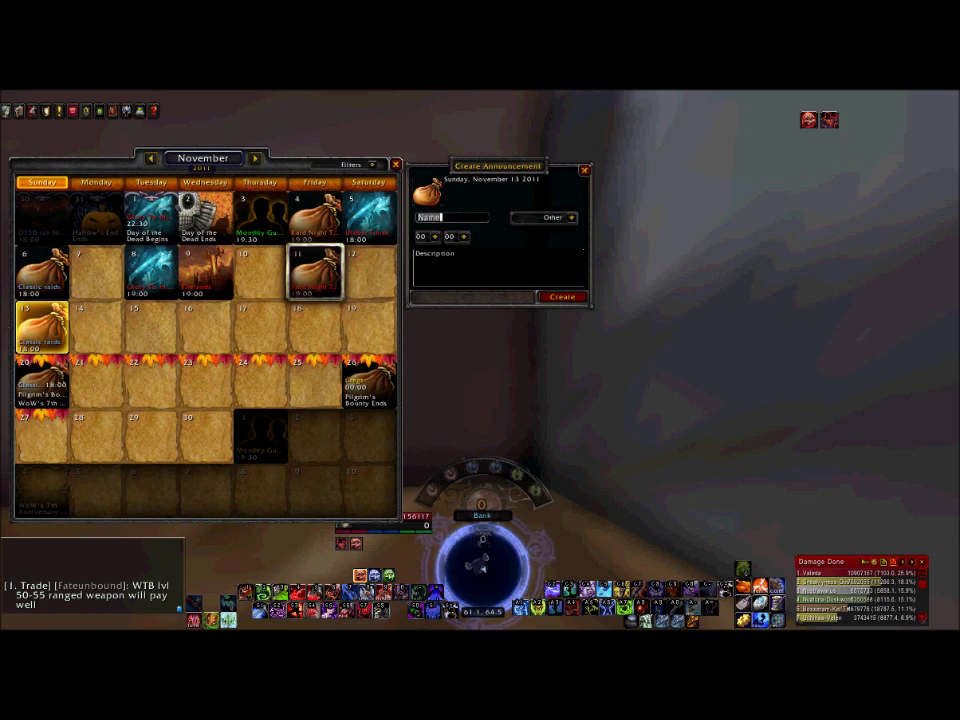
{"action": "key", "text": "Escape"}
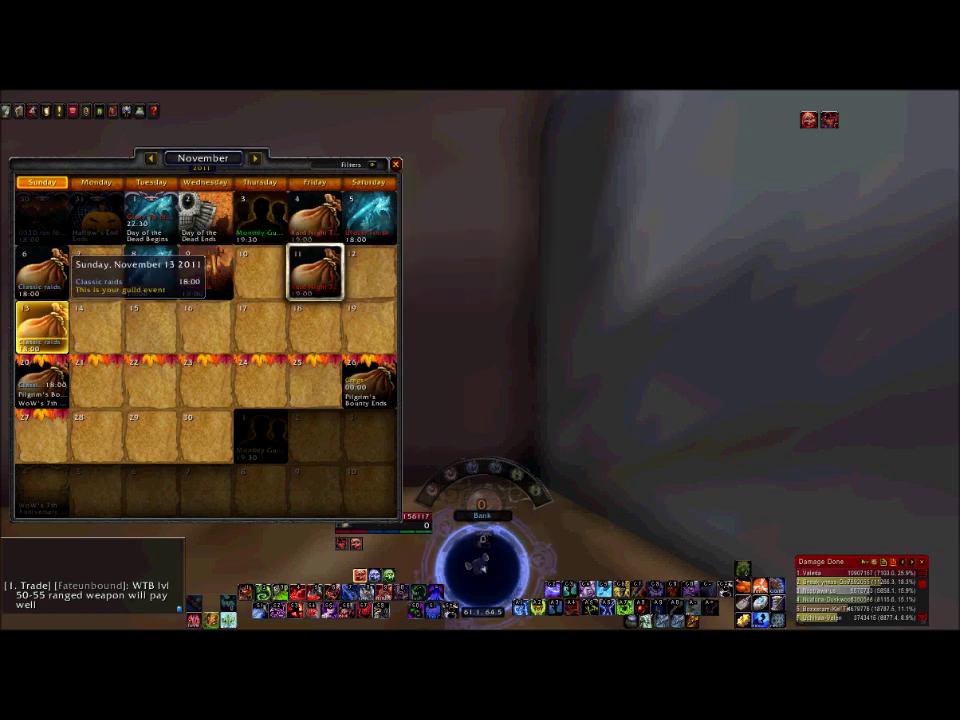
- Open the Classic raids guild event on November 13 for editing and check its event options
{"action": "left_click", "coordinate": [42, 342]}
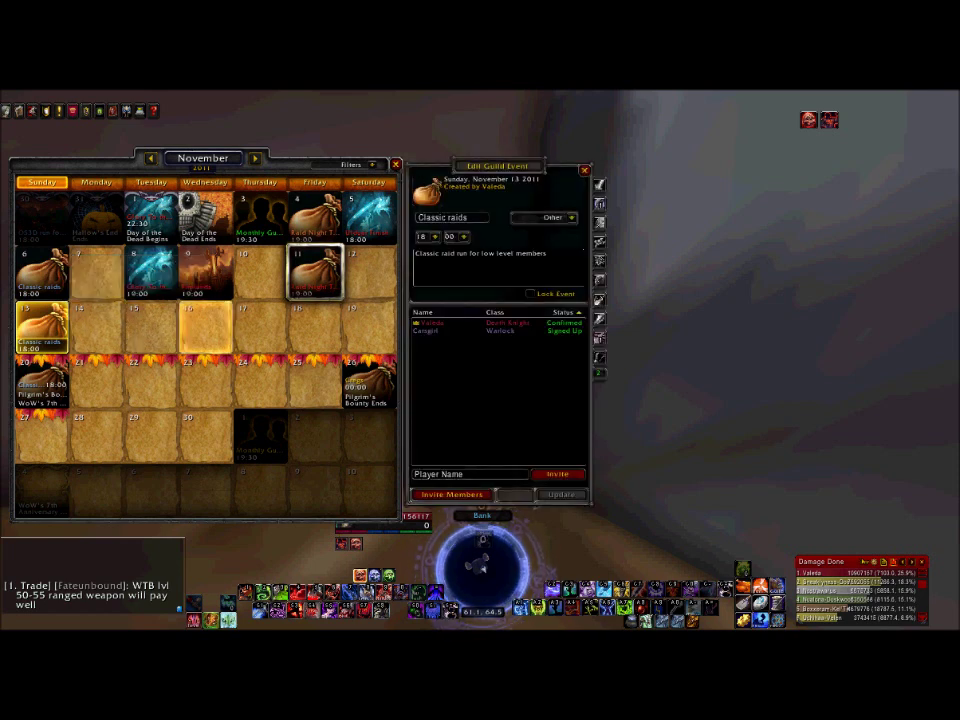
{"action": "right_click", "coordinate": [50, 348]}
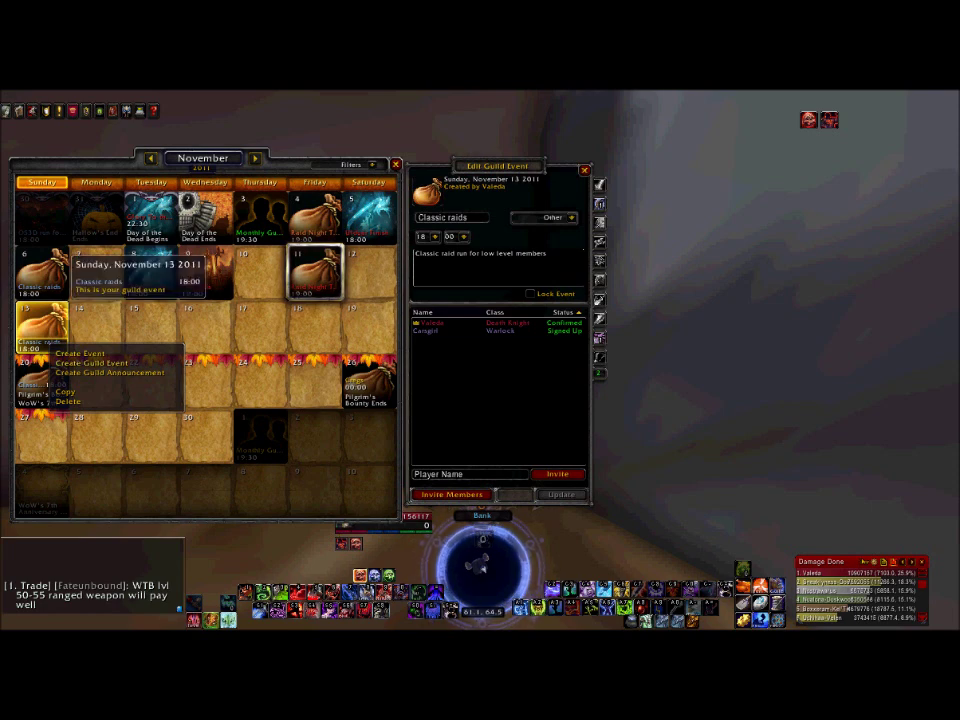
{"action": "left_click", "coordinate": [45, 330]}
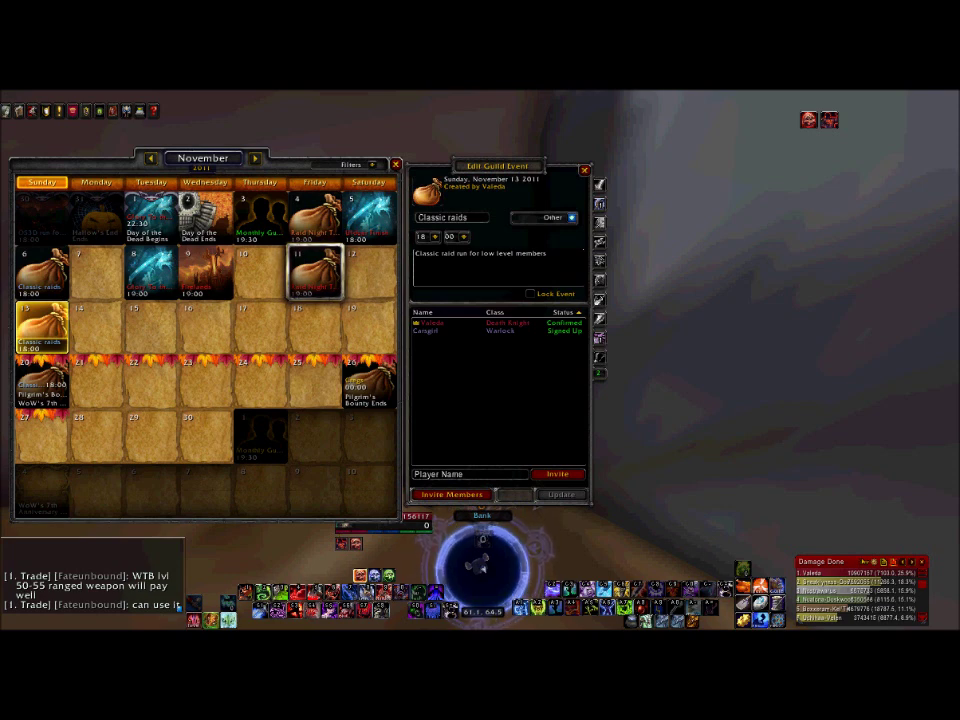
- Browse the raids offered for the Classic raids event's Raid type and cancel the selection
{"action": "left_click", "coordinate": [572, 217]}
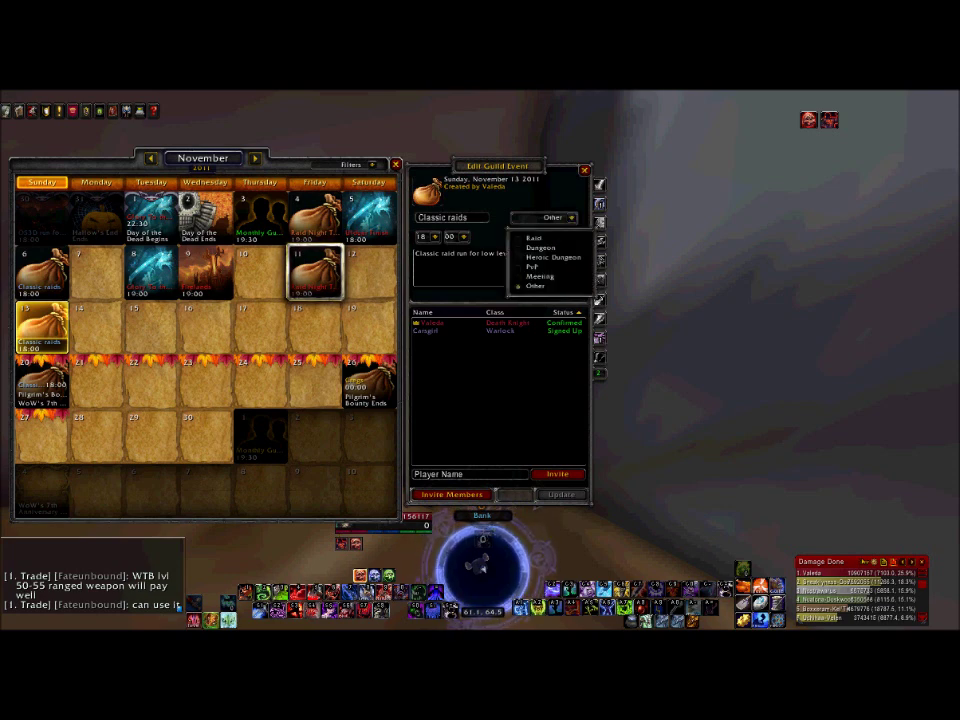
{"action": "left_click", "coordinate": [534, 238]}
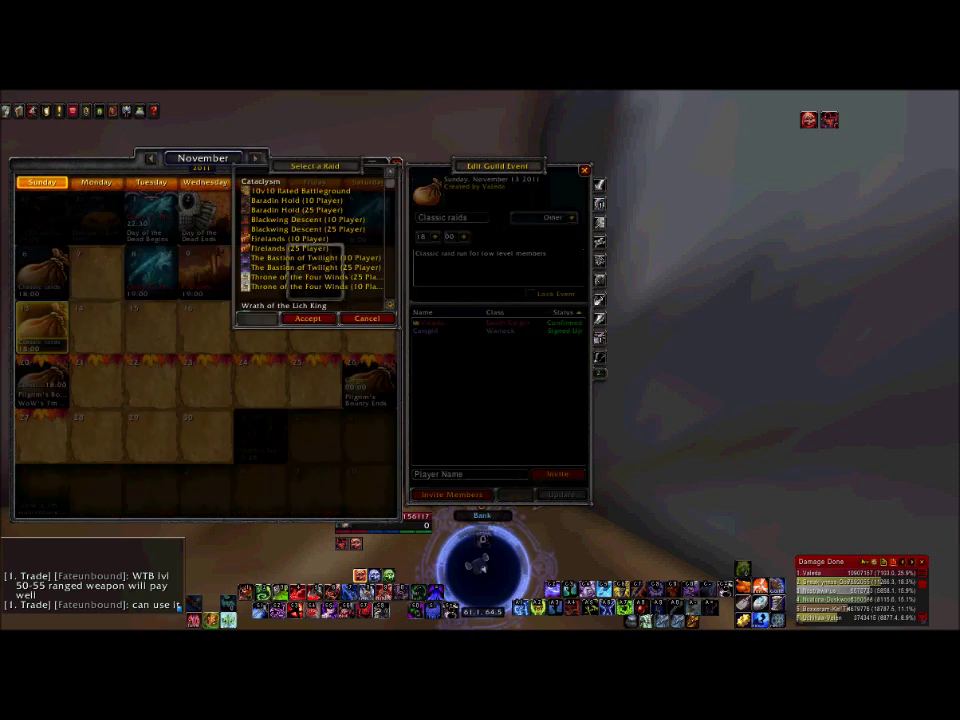
{"action": "scroll", "coordinate": [312, 245], "scroll_direction": "down", "scroll_amount": 5}
{"action": "scroll", "coordinate": [310, 245], "scroll_direction": "down", "scroll_amount": 3}
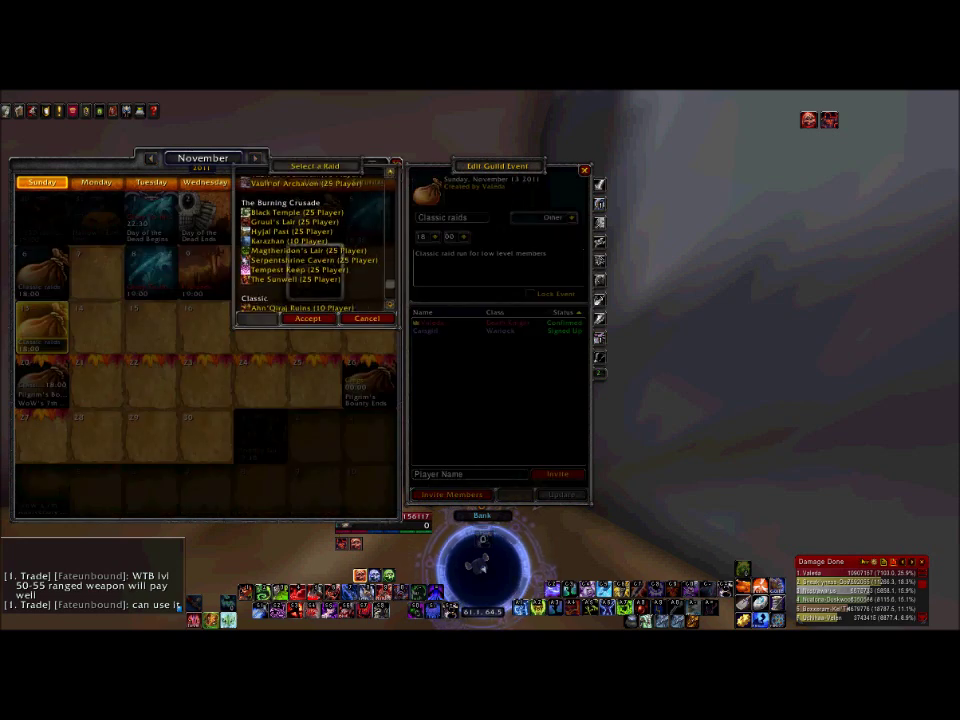
{"action": "scroll", "coordinate": [310, 245], "scroll_direction": "up", "scroll_amount": 6}
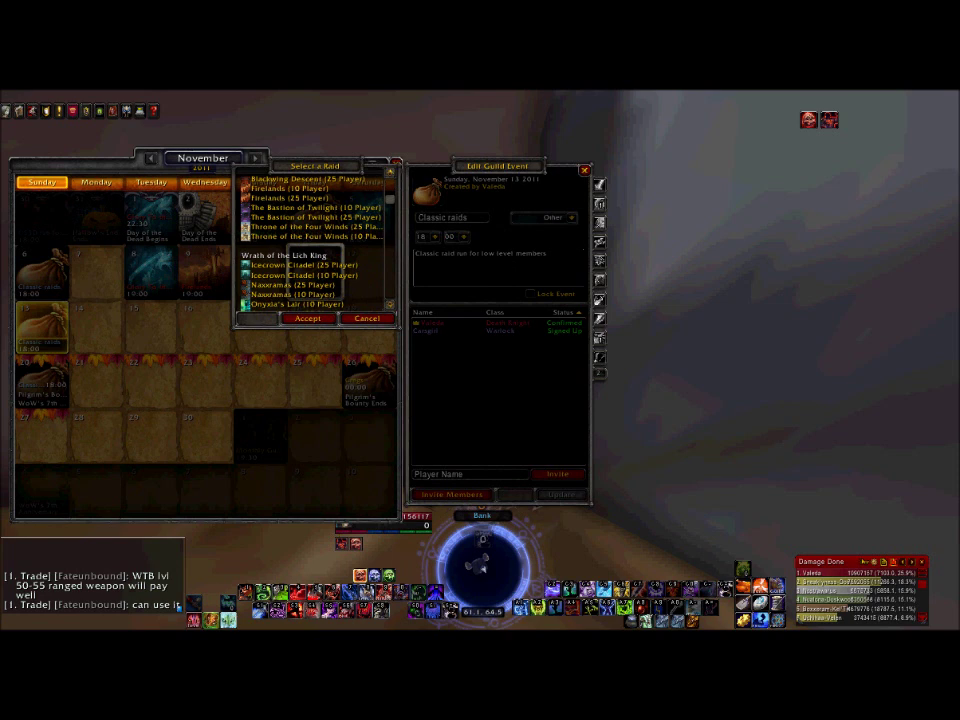
{"action": "left_click", "coordinate": [297, 200]}
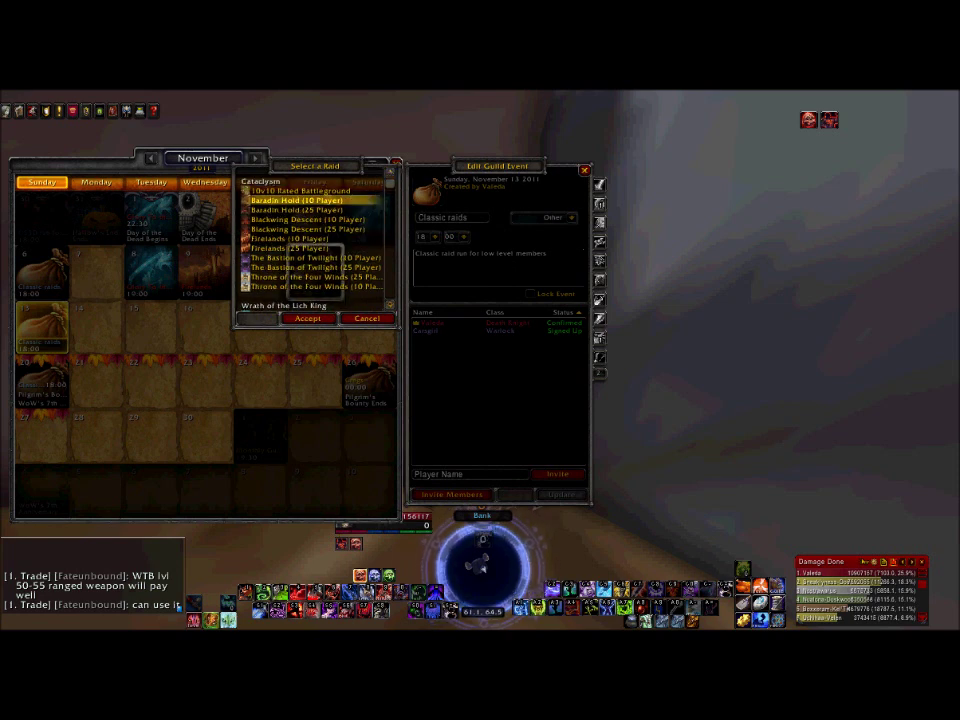
{"action": "left_click", "coordinate": [300, 190]}
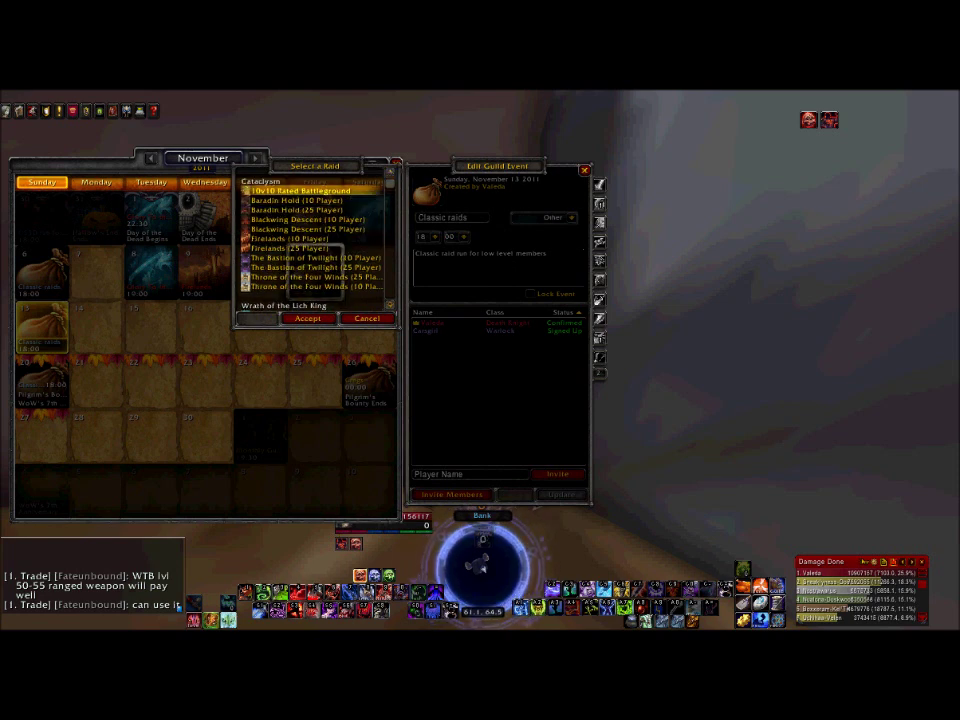
{"action": "left_click", "coordinate": [367, 318]}
- Examine the Dungeon and Heroic Dungeon choices for the event type, cancelling each selection
{"action": "left_click", "coordinate": [571, 217]}
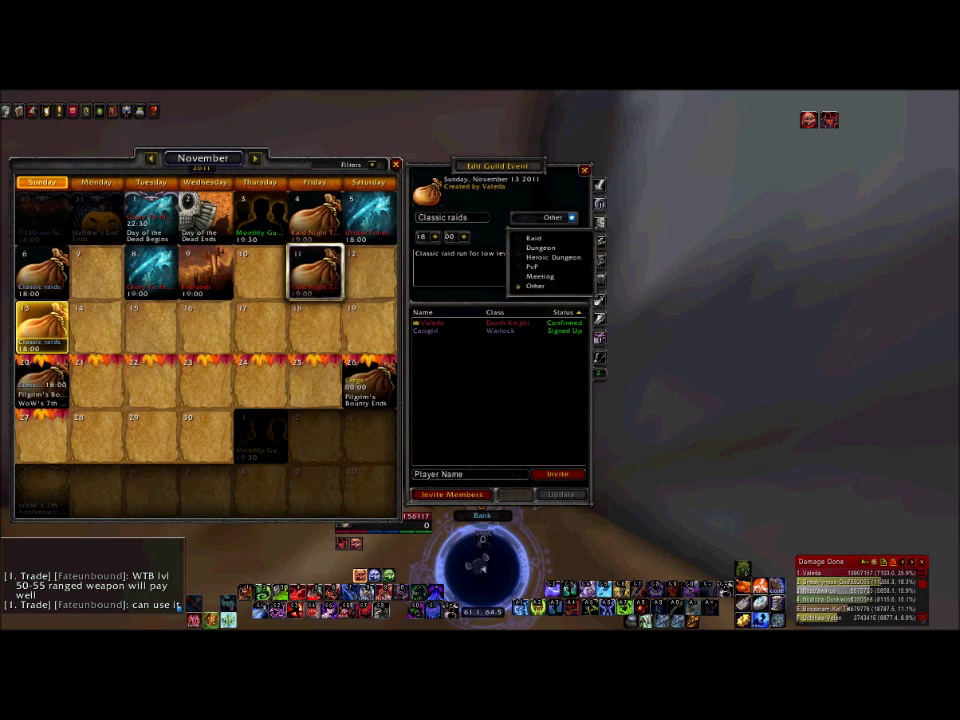
{"action": "left_click", "coordinate": [540, 249]}
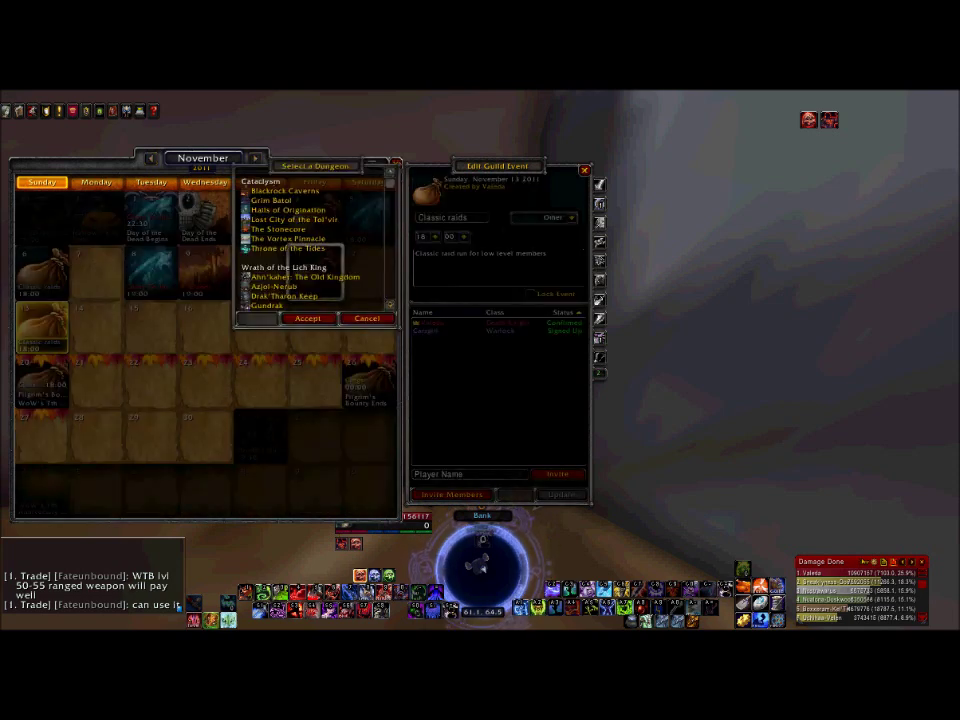
{"action": "left_click", "coordinate": [366, 318]}
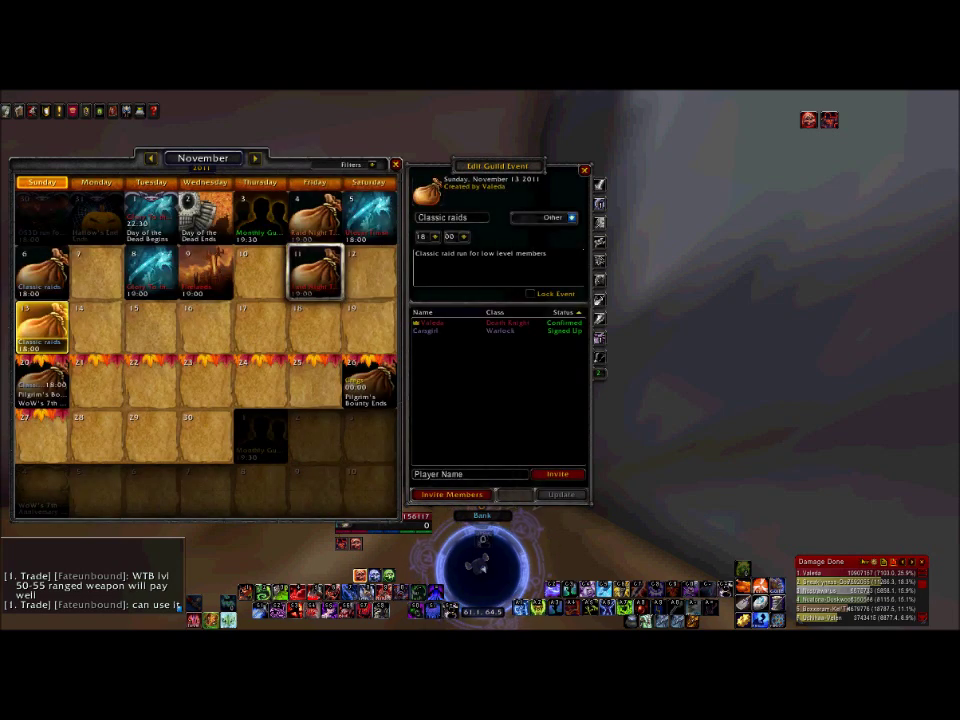
{"action": "left_click", "coordinate": [571, 217]}
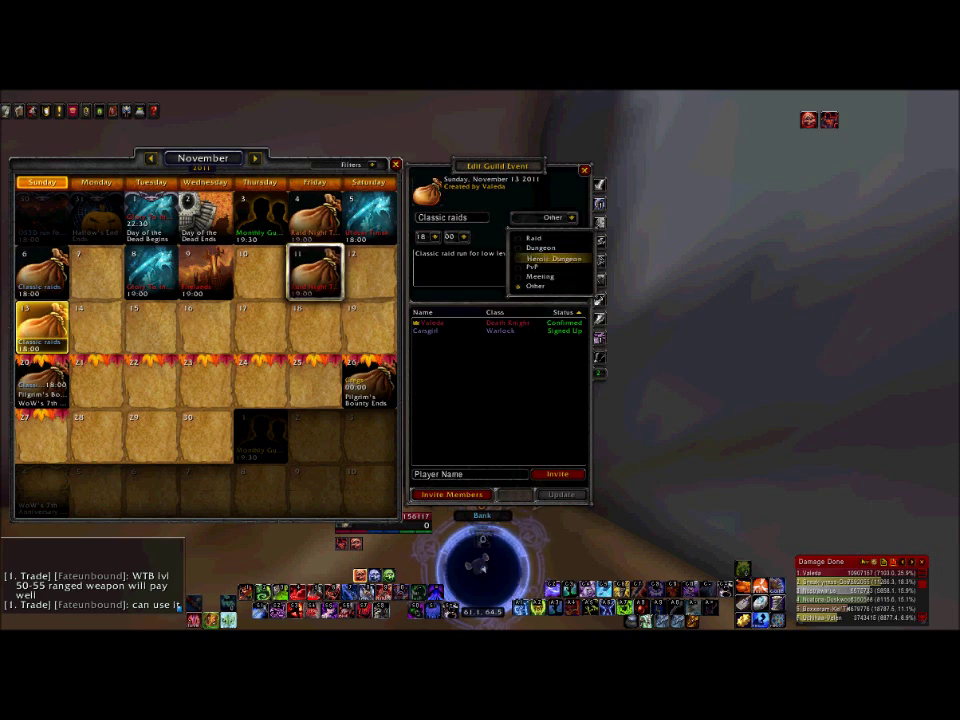
{"action": "left_click", "coordinate": [552, 257]}
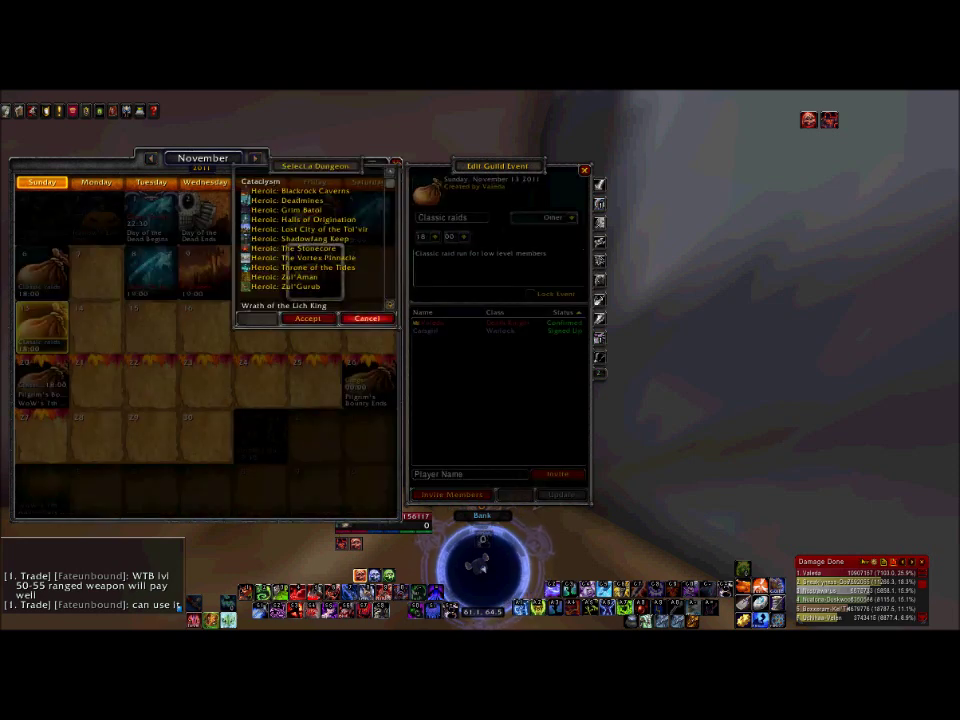
{"action": "left_click", "coordinate": [366, 318]}
{"action": "left_click", "coordinate": [571, 217]}
{"action": "left_click", "coordinate": [560, 222]}
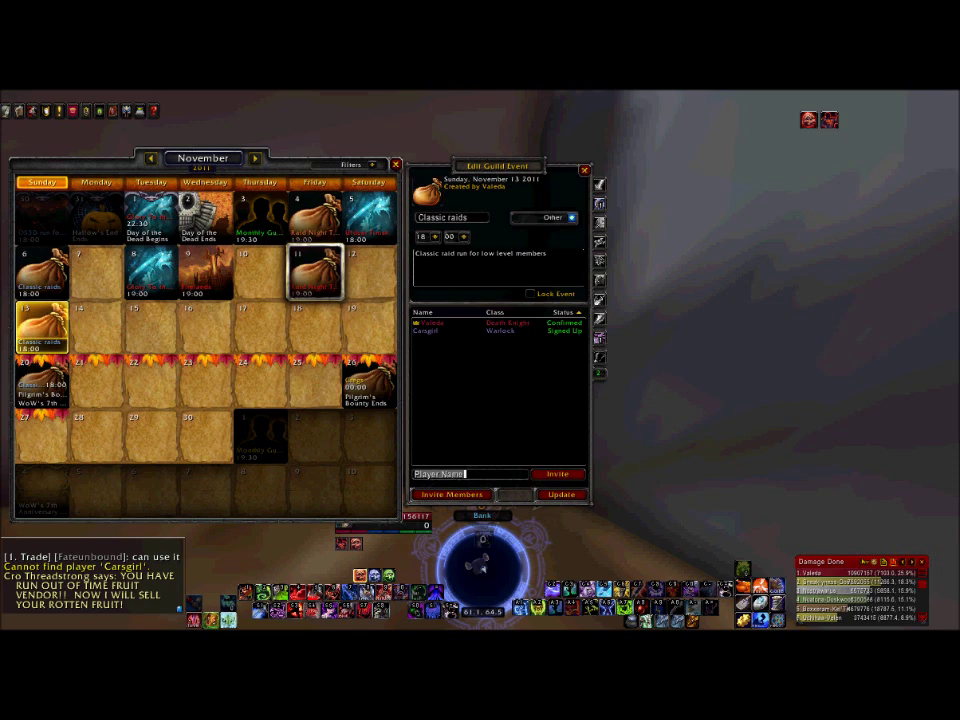
{"action": "left_click", "coordinate": [571, 217]}
{"action": "left_click", "coordinate": [571, 217]}
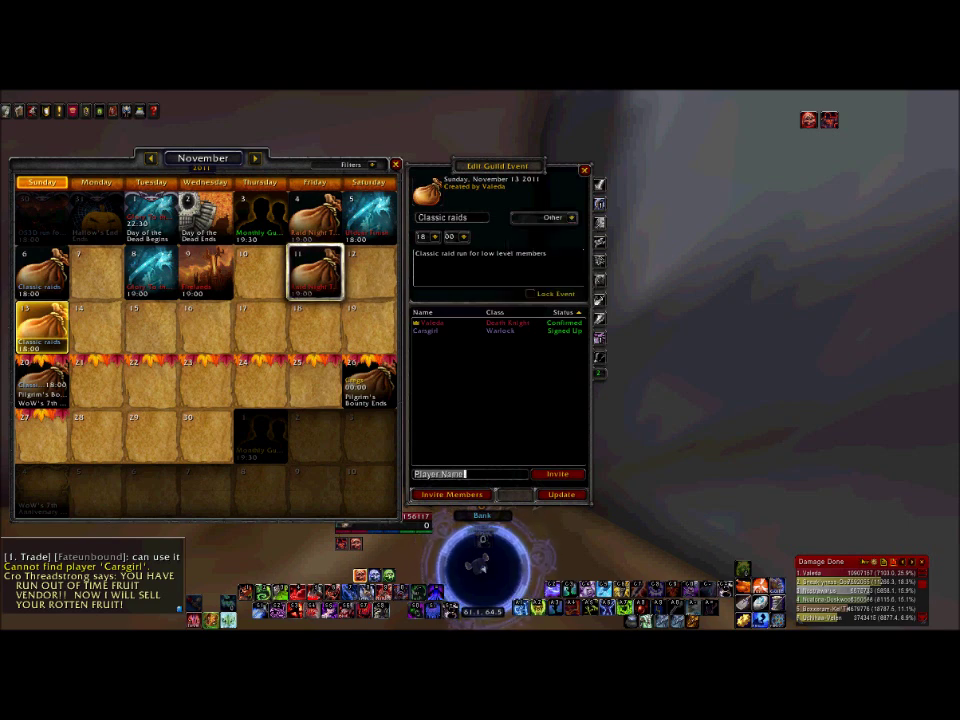
- Examine the hour and minute choices for the Classic raids event's start time without changing them
{"action": "left_click", "coordinate": [435, 236]}
{"action": "left_click", "coordinate": [435, 236]}
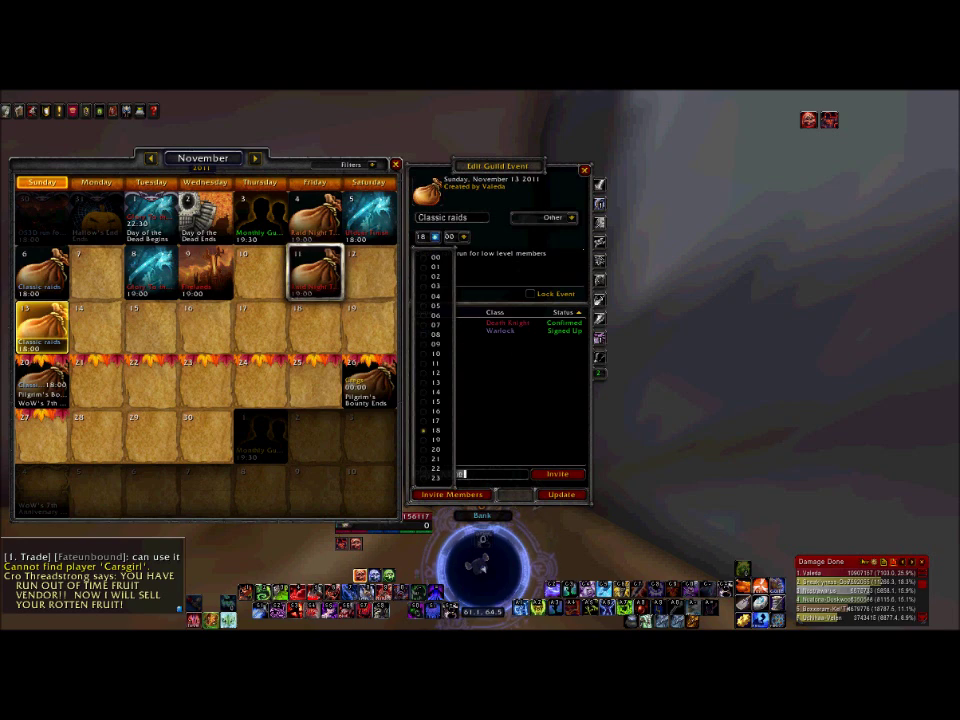
{"action": "left_click", "coordinate": [463, 236]}
{"action": "left_click", "coordinate": [463, 236]}
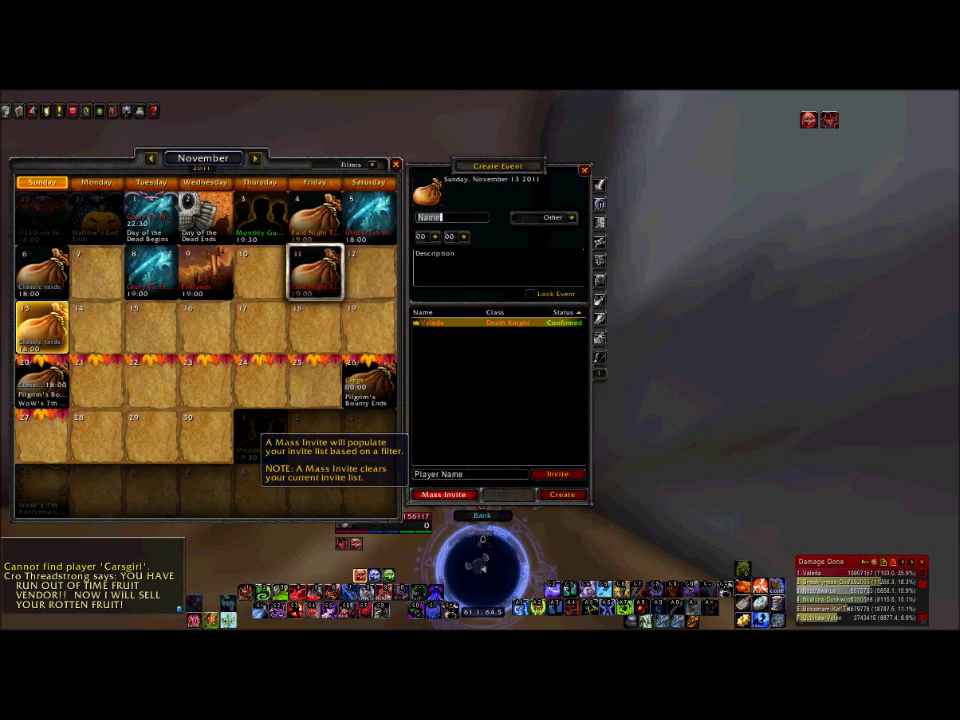
- Mass-invite guild members of levels 60 to 85 with minimum rank Pups to the new November 13 event
{"action": "left_click", "coordinate": [443, 494]}
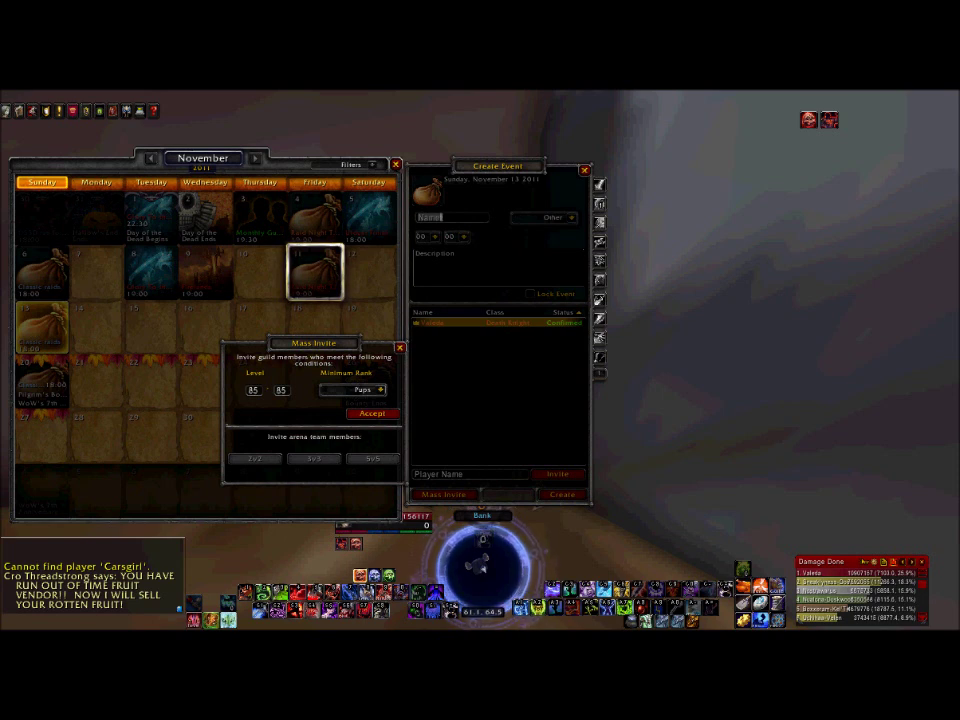
{"action": "left_click", "coordinate": [253, 390]}
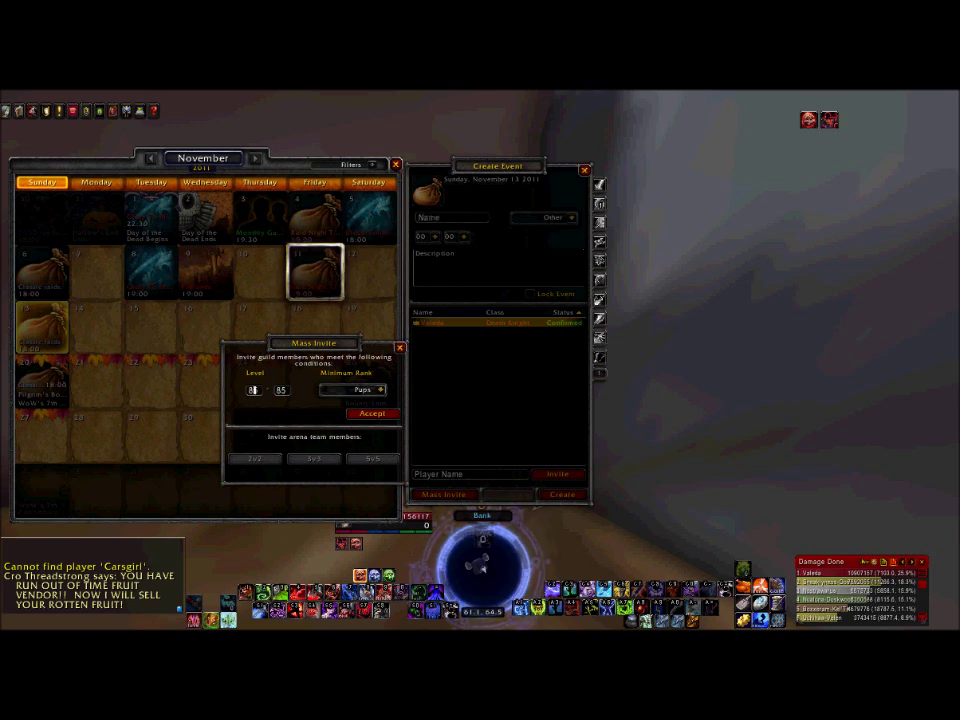
{"action": "key", "text": "BackSpace"}
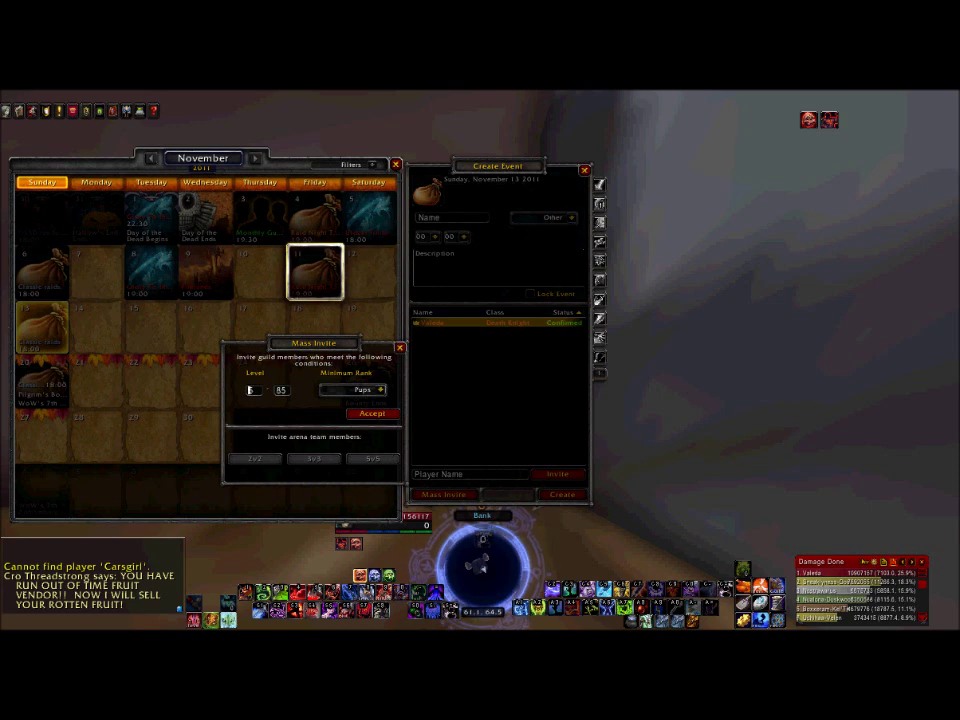
{"action": "type", "text": "80"}
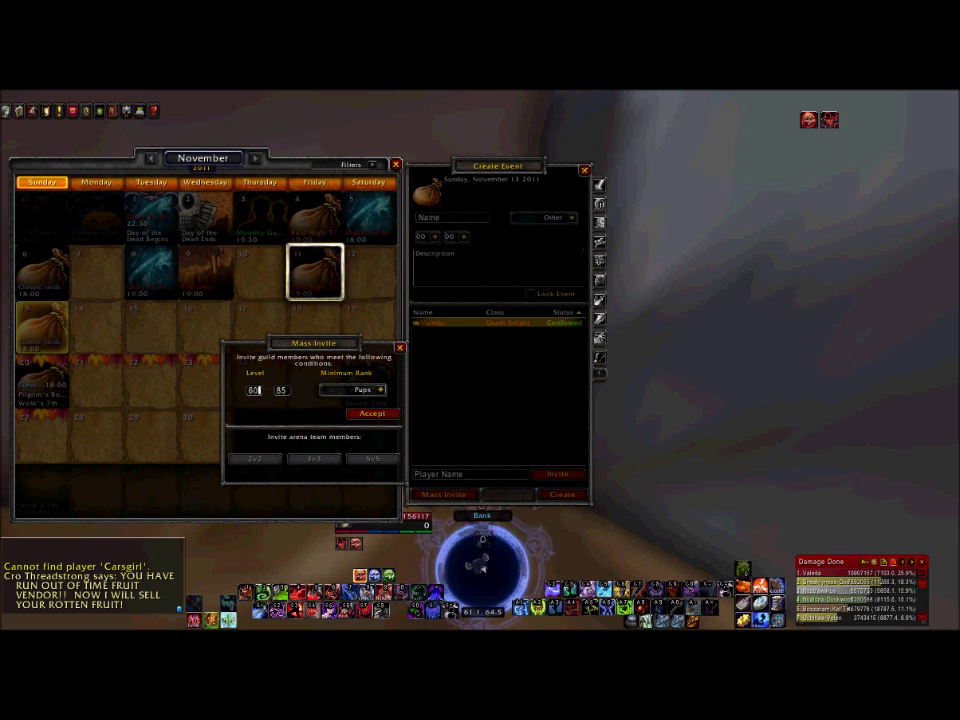
{"action": "left_click", "coordinate": [380, 389]}
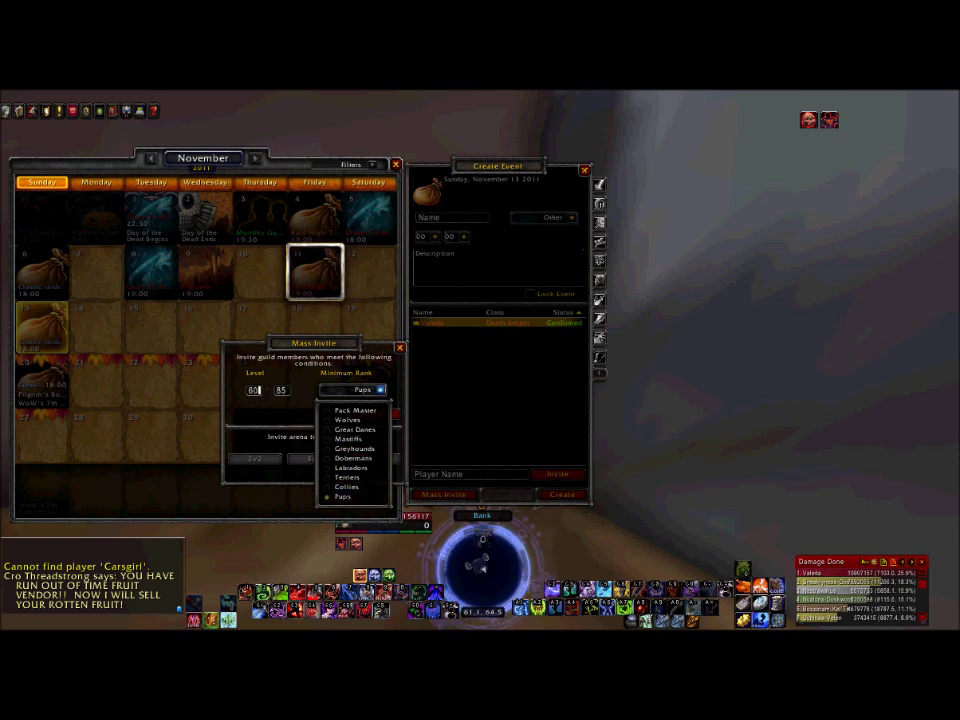
{"action": "left_click", "coordinate": [380, 389]}
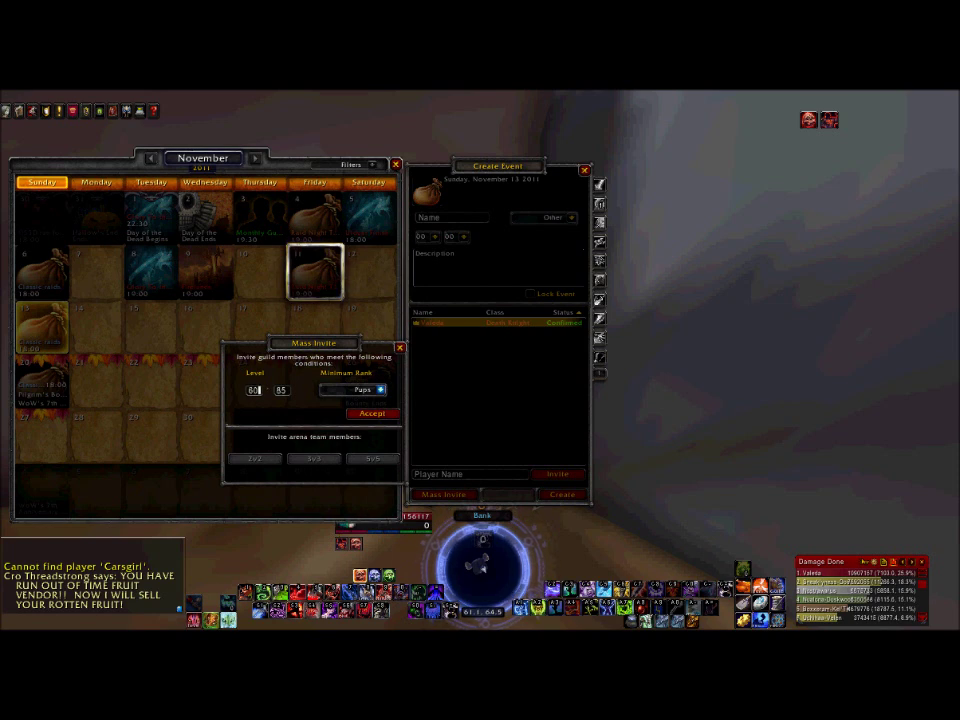
{"action": "left_click", "coordinate": [372, 413]}
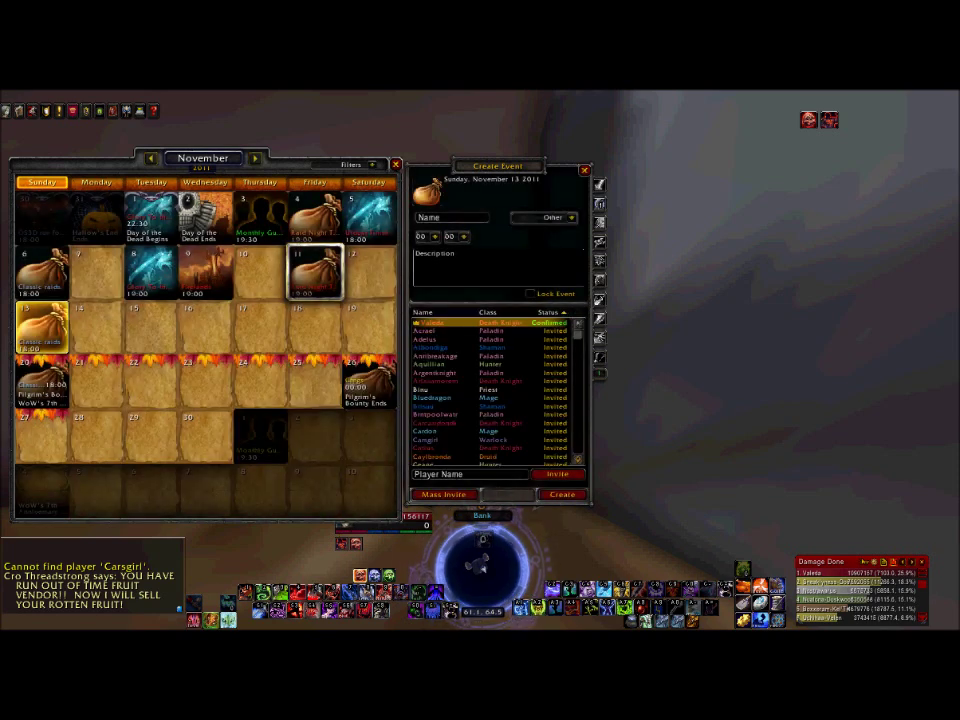
- Look through the new event's full invite list and close the calendar without creating the event
{"action": "scroll", "coordinate": [495, 390], "scroll_direction": "down", "scroll_amount": 10}
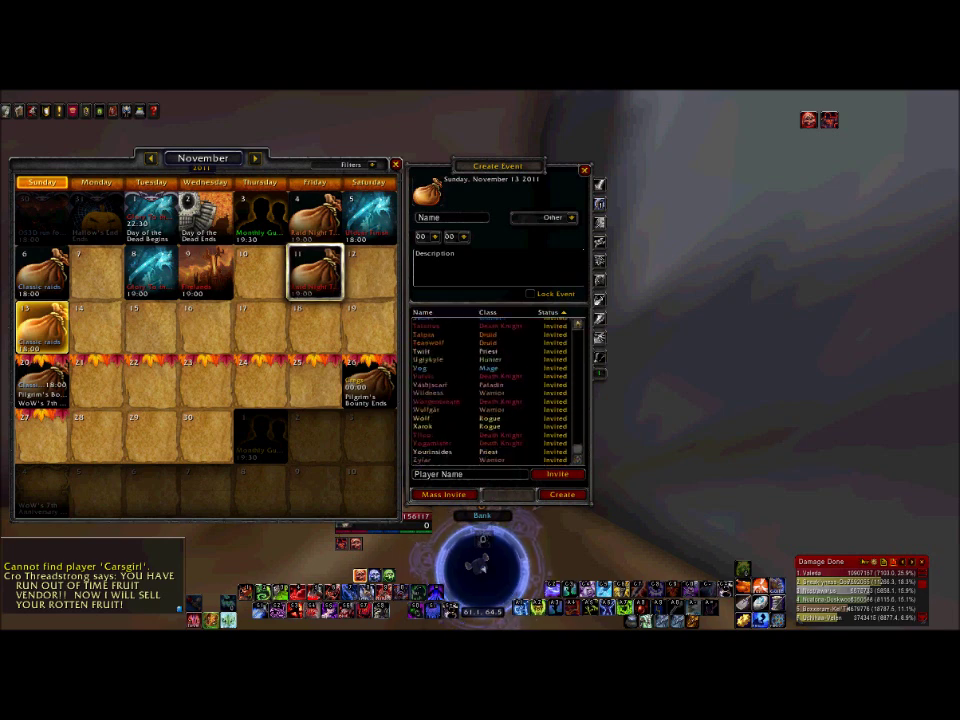
{"action": "scroll", "coordinate": [495, 390], "scroll_direction": "up", "scroll_amount": 10}
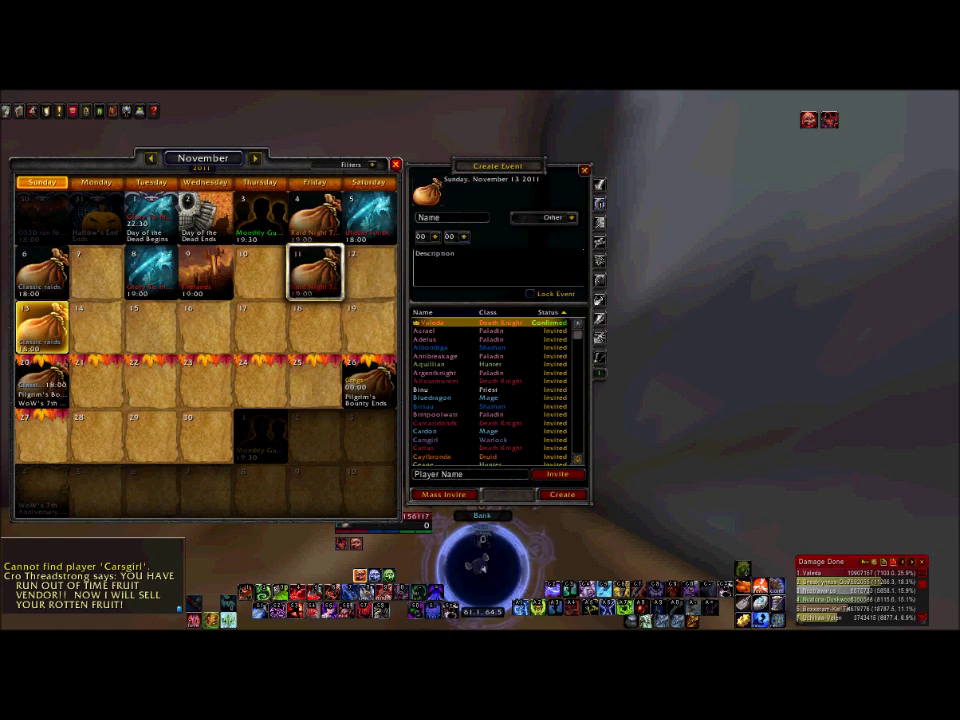
{"action": "key", "text": "Escape"}
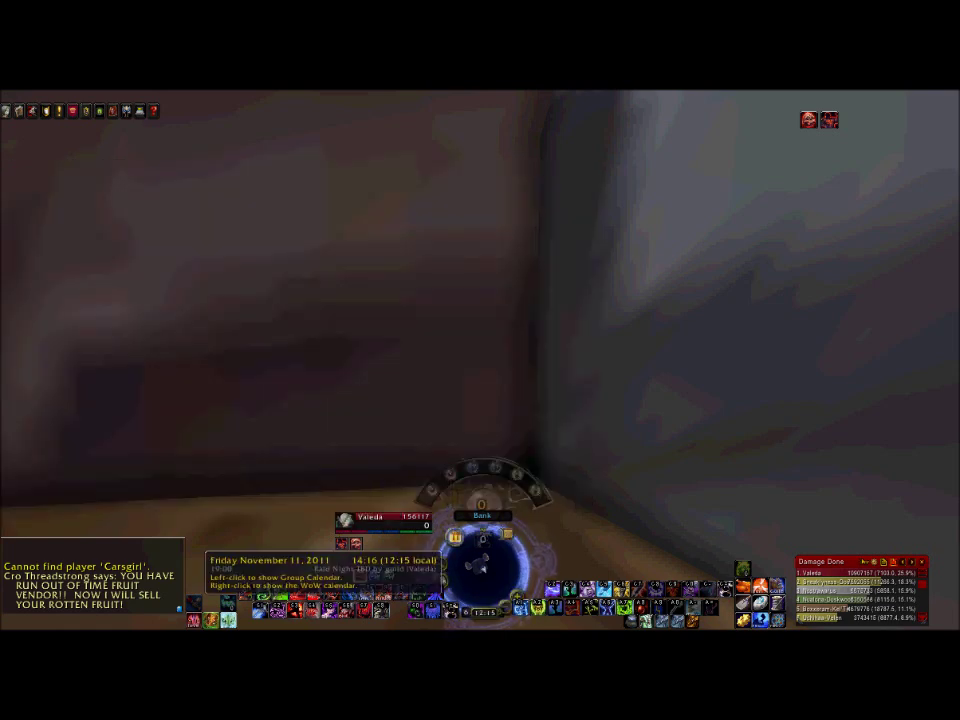
- Switch to the Group Calendar and open the Classic raids event on November 13
{"action": "left_click", "coordinate": [480, 566]}
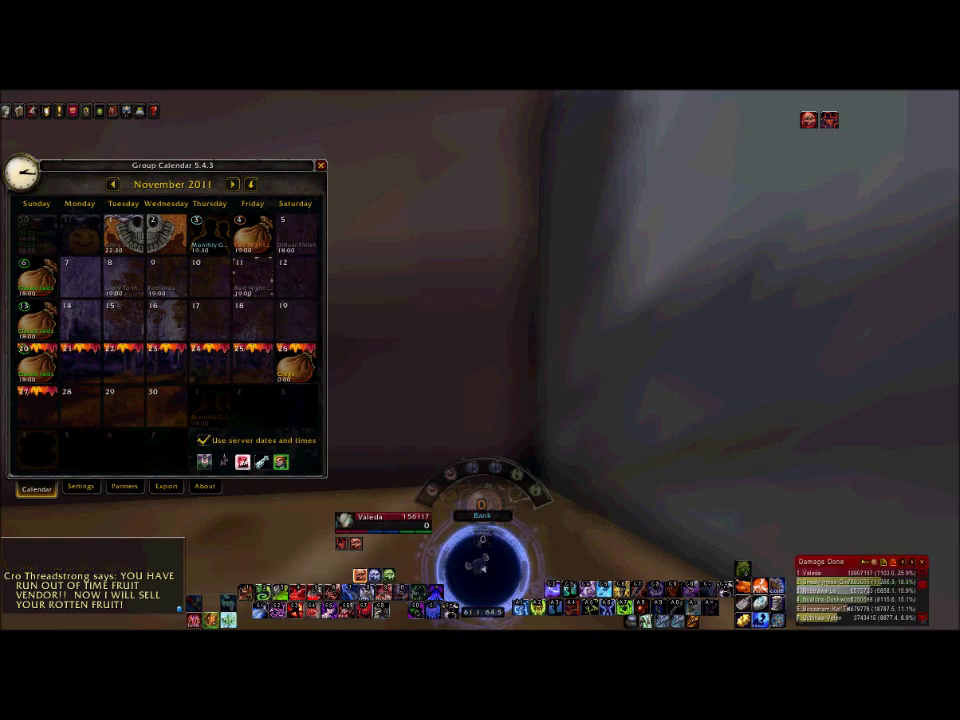
{"action": "left_click", "coordinate": [204, 461]}
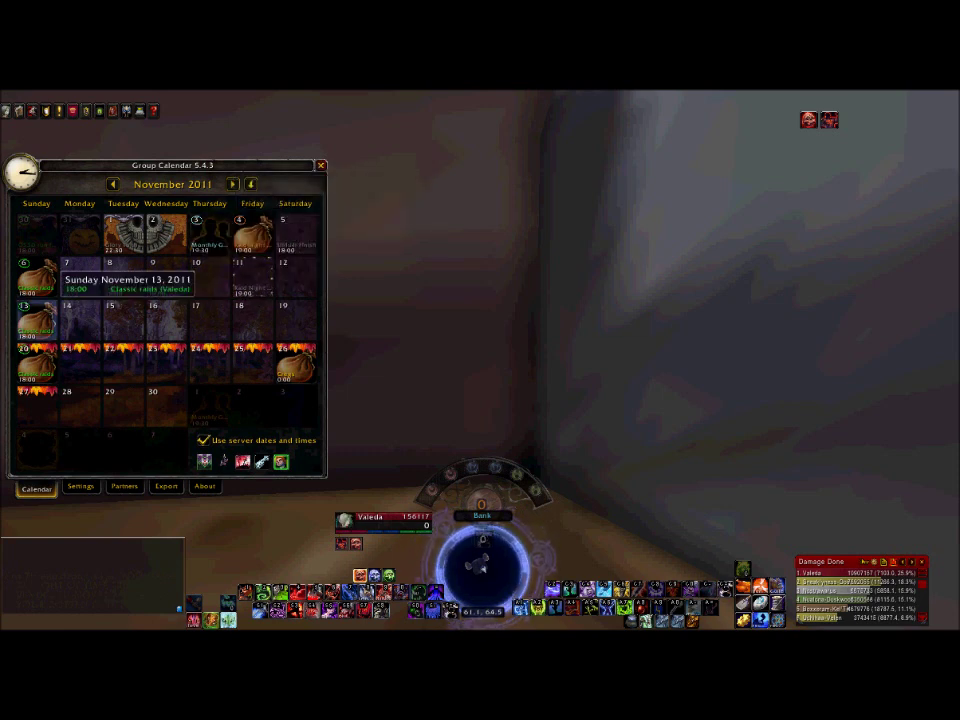
{"action": "left_click", "coordinate": [37, 320]}
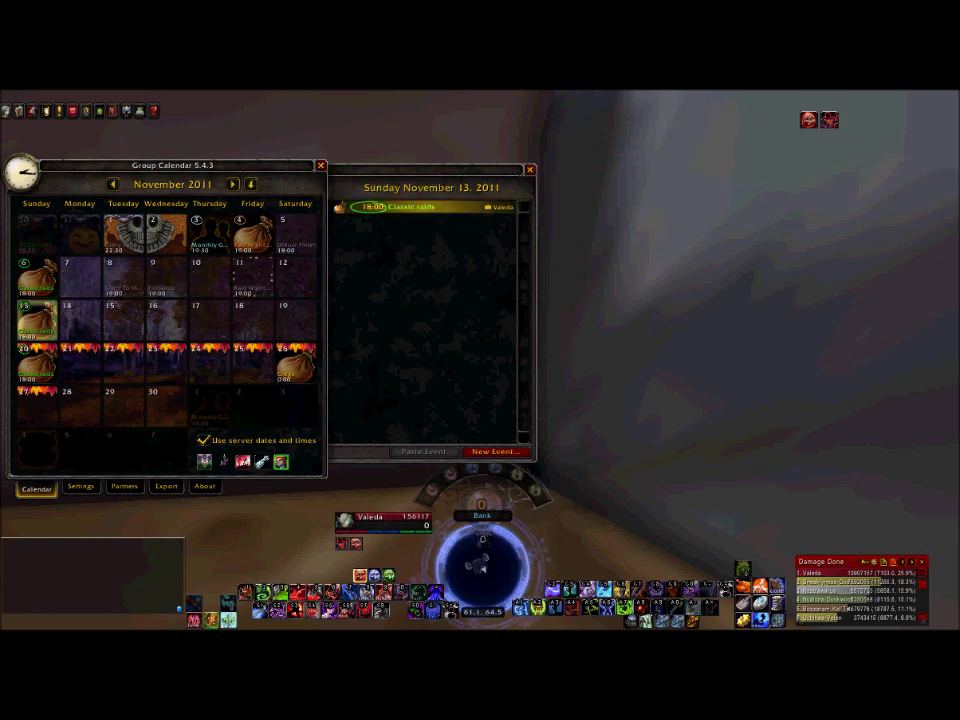
{"action": "left_click", "coordinate": [400, 207]}
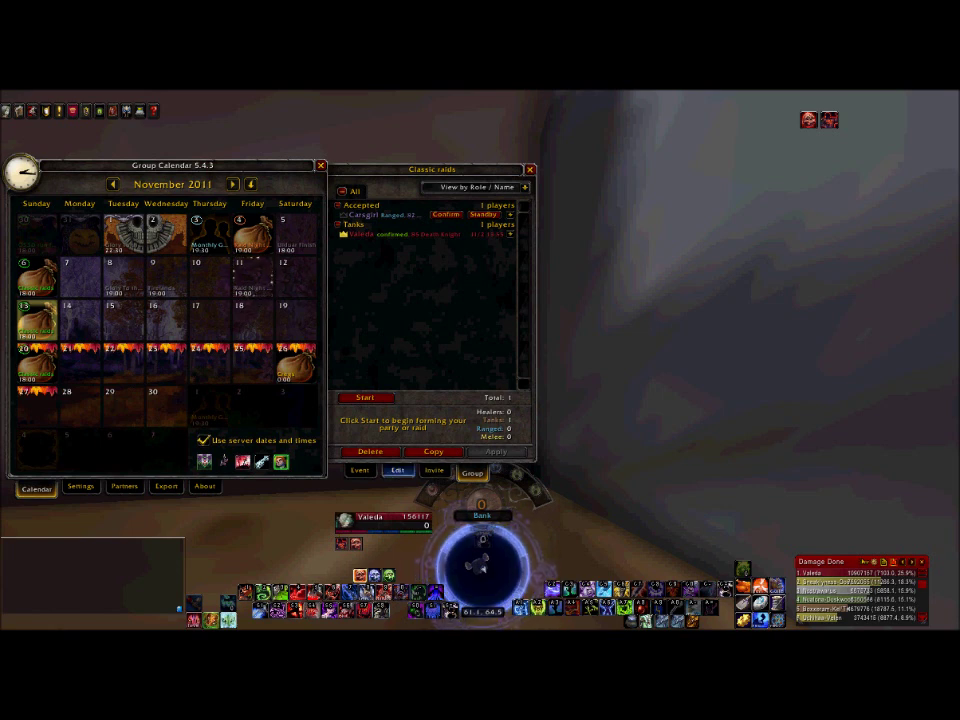
- Review the Classic raids event's details and the duration choices in its editing options, keeping the duration as it is
{"action": "left_click", "coordinate": [359, 471]}
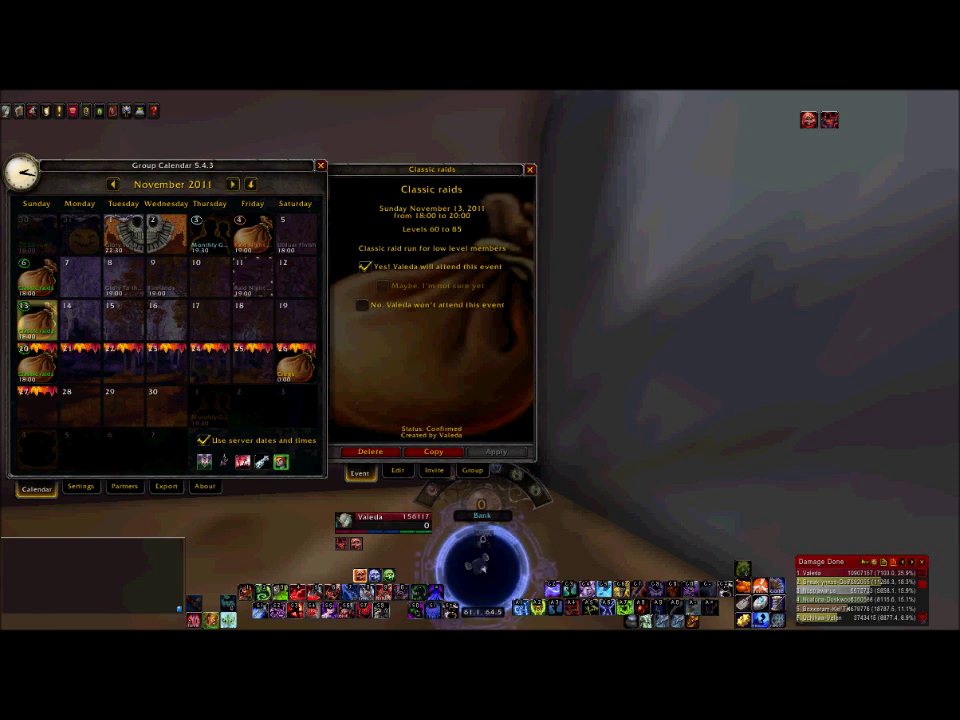
{"action": "left_click", "coordinate": [398, 470]}
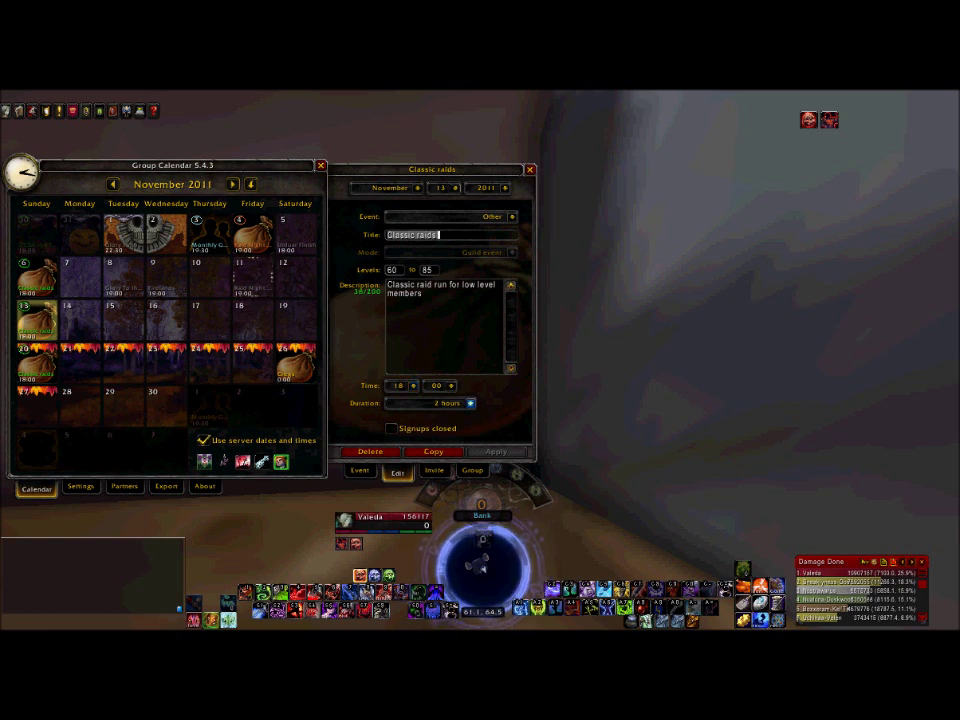
{"action": "left_click", "coordinate": [470, 403]}
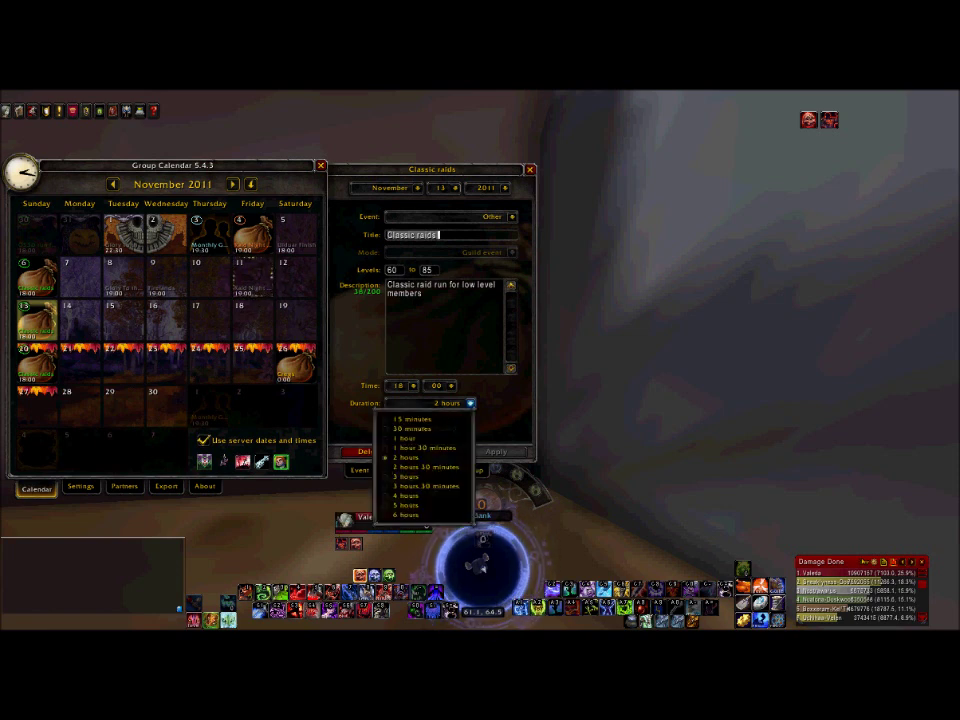
{"action": "left_click", "coordinate": [470, 403]}
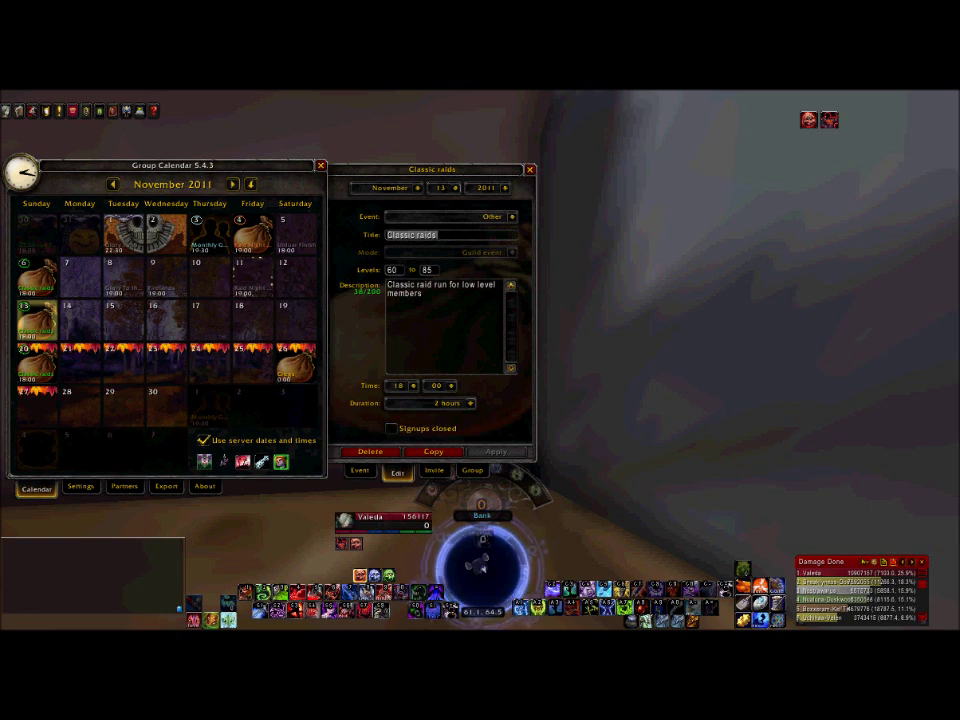
- Check the minimum and maximum level fields of the Classic raids event without entering new levels
{"action": "left_click", "coordinate": [395, 270]}
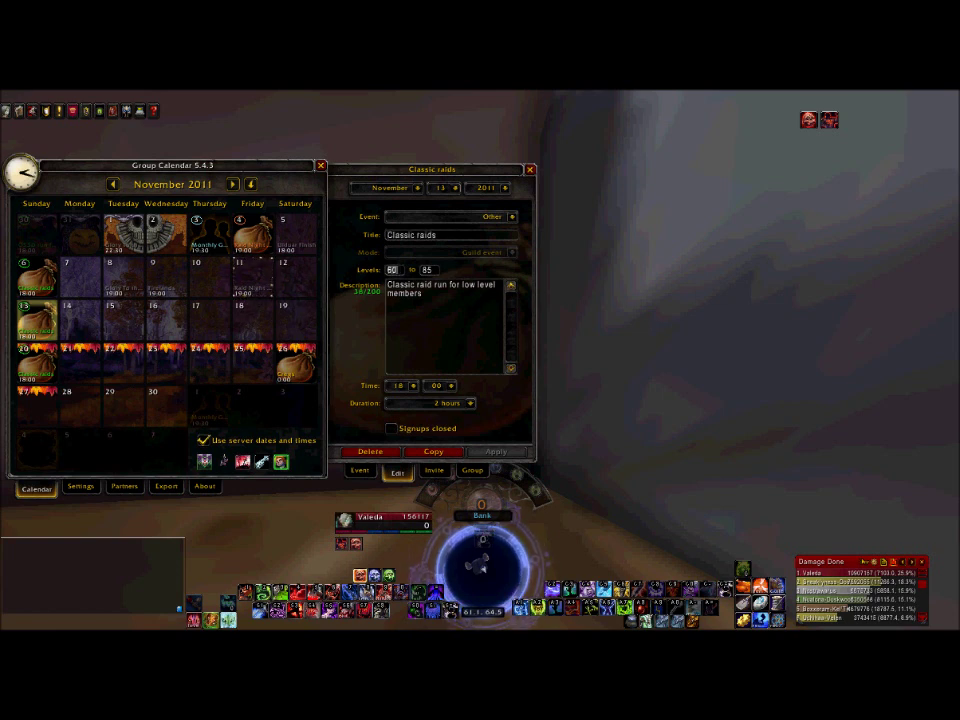
{"action": "key", "text": "Tab"}
{"action": "key", "text": "shift+Tab"}
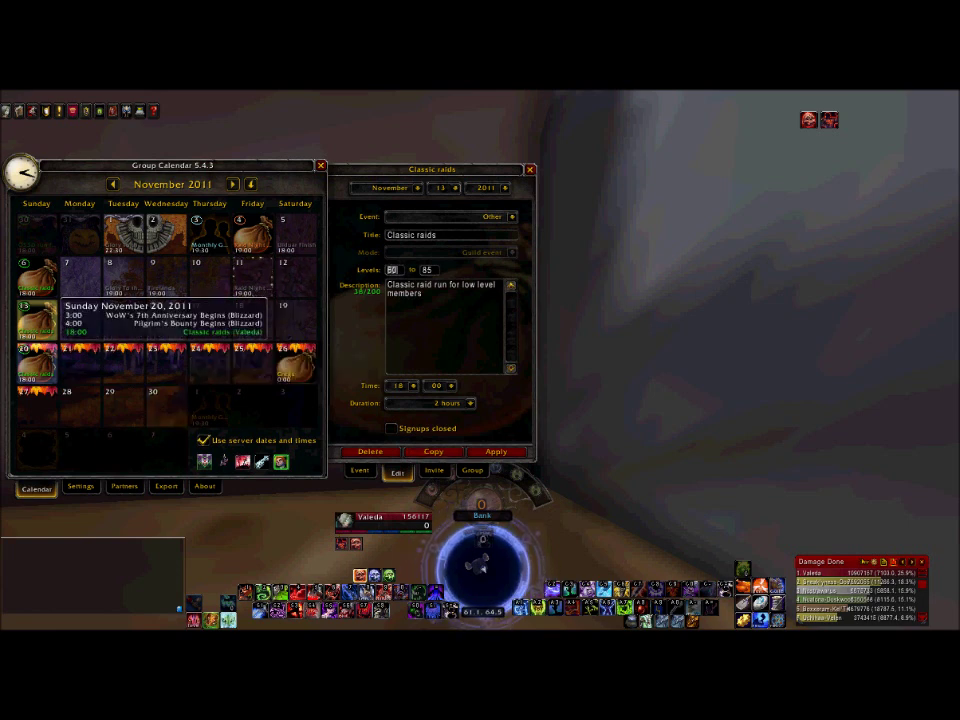
- View the November 20 Classic raids event and return to the group roster of the November 13 one
{"action": "left_click", "coordinate": [37, 372]}
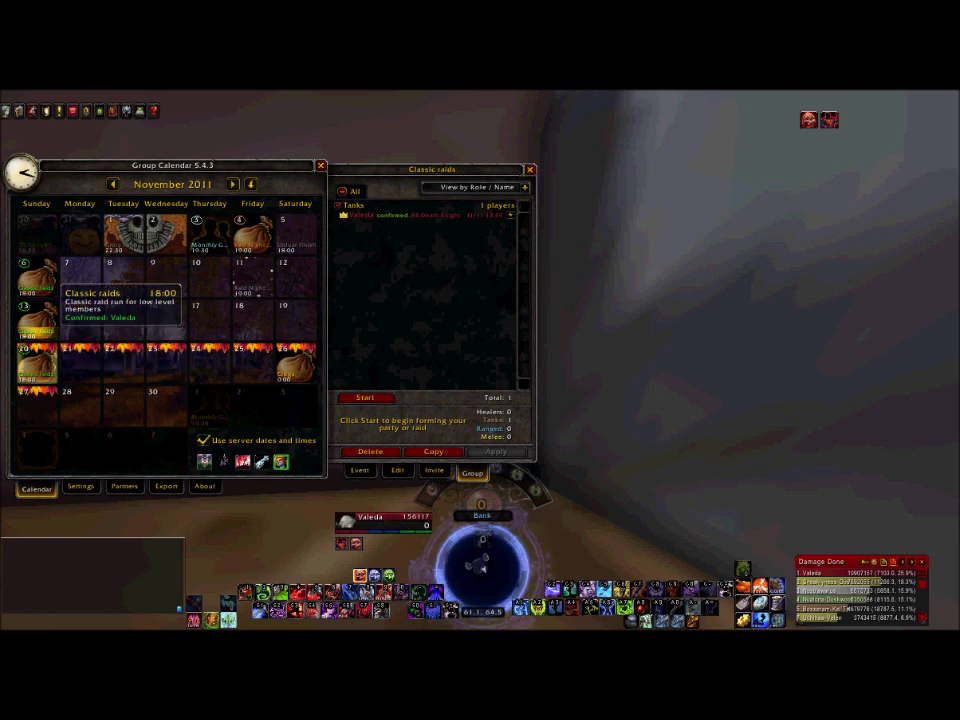
{"action": "left_click", "coordinate": [36, 320]}
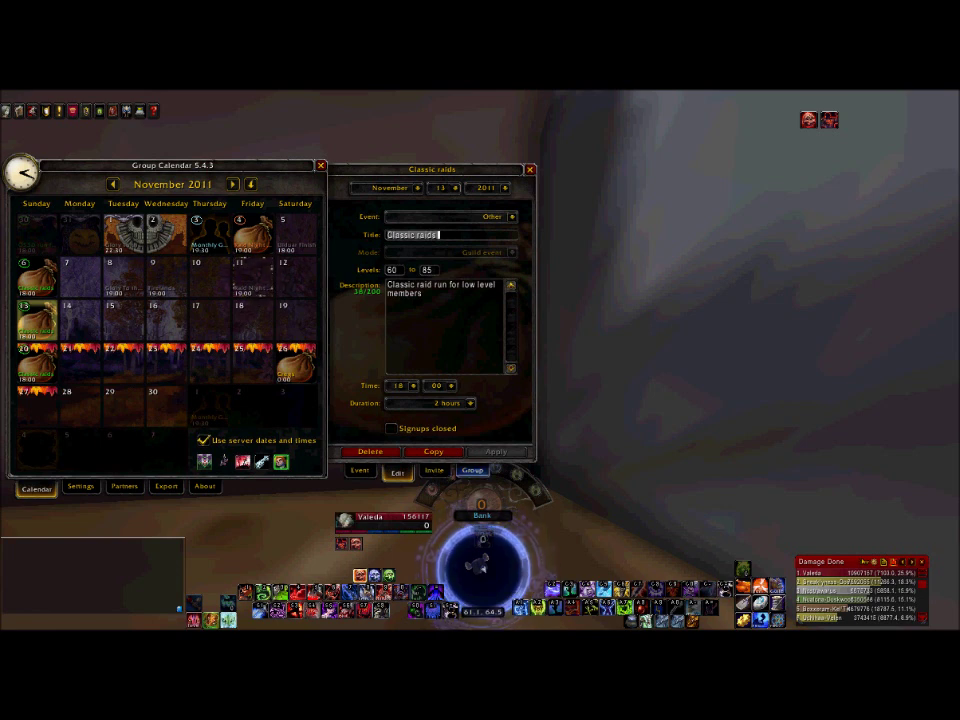
{"action": "left_click", "coordinate": [472, 470]}
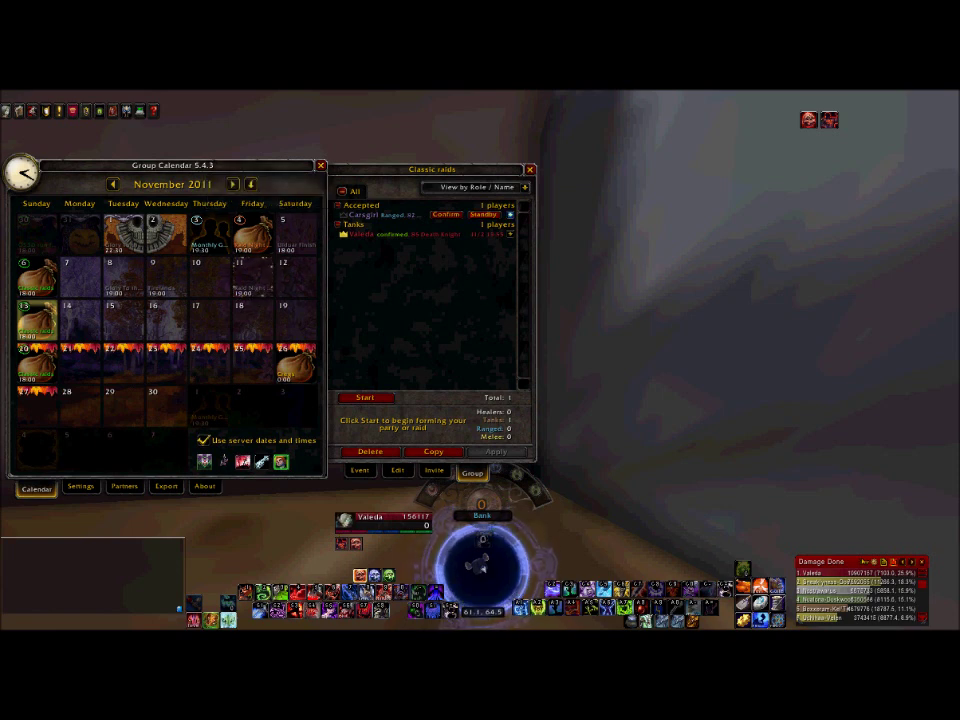
- Try to grant the signed-up warlock moderator status and select Ranged as that member's role
{"action": "left_click", "coordinate": [509, 215]}
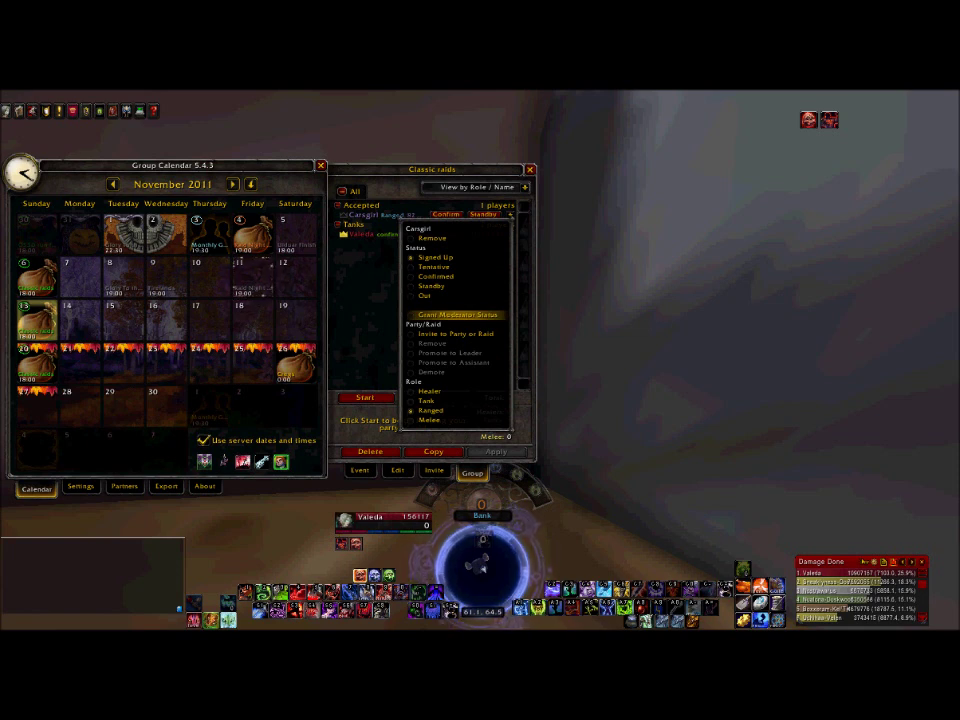
{"action": "left_click", "coordinate": [457, 314]}
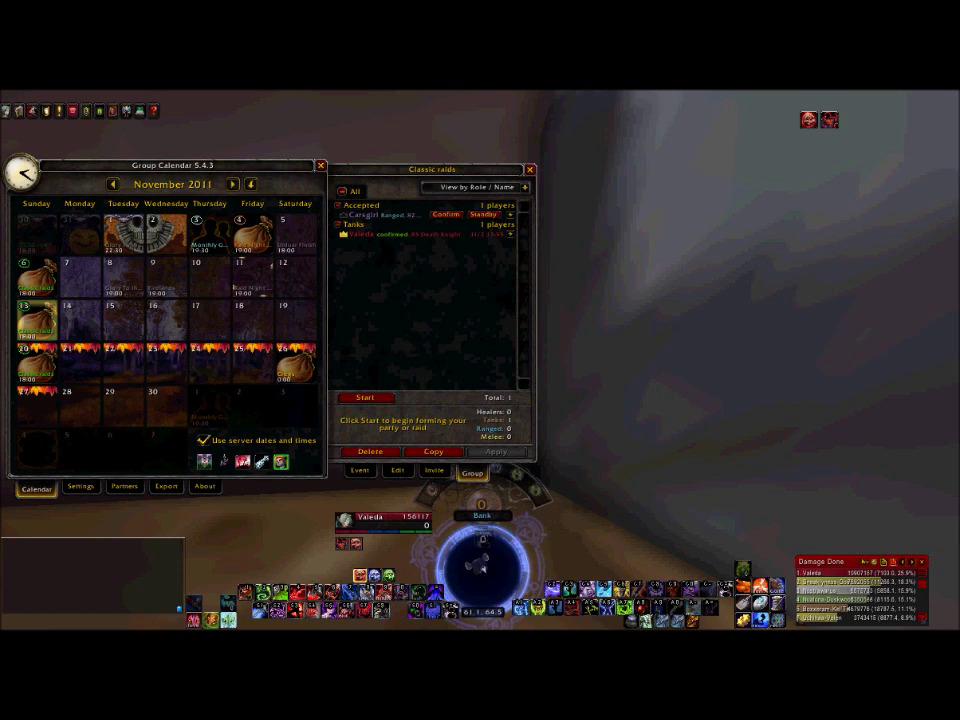
{"action": "left_click", "coordinate": [510, 214]}
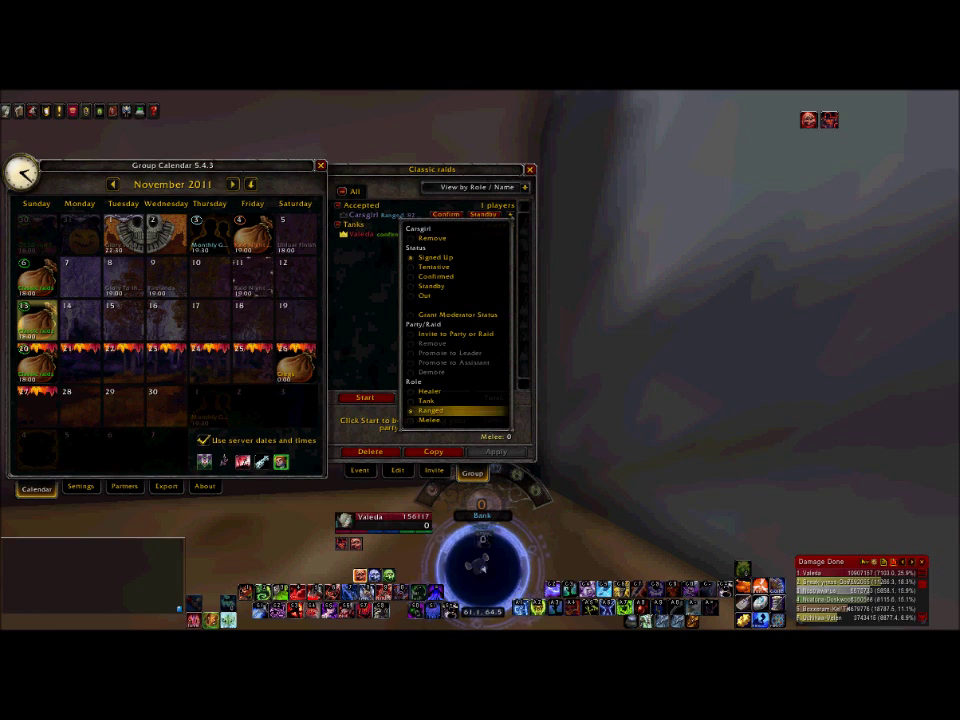
{"action": "left_click", "coordinate": [431, 410]}
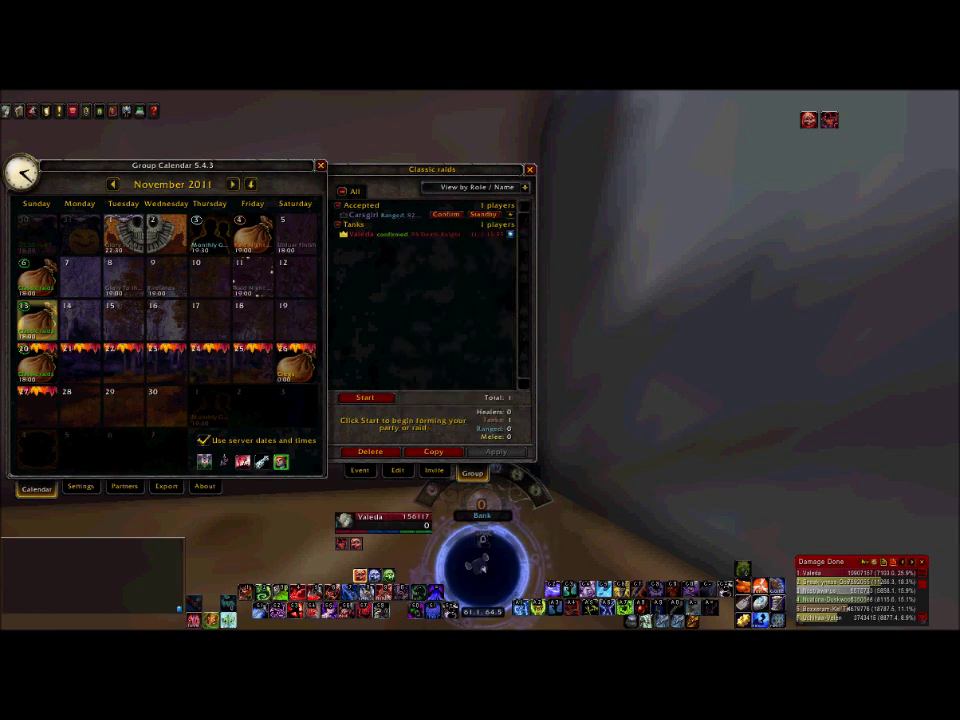
- Set the confirmed death knight's role to Melee and check that member's other status options
{"action": "left_click", "coordinate": [510, 234]}
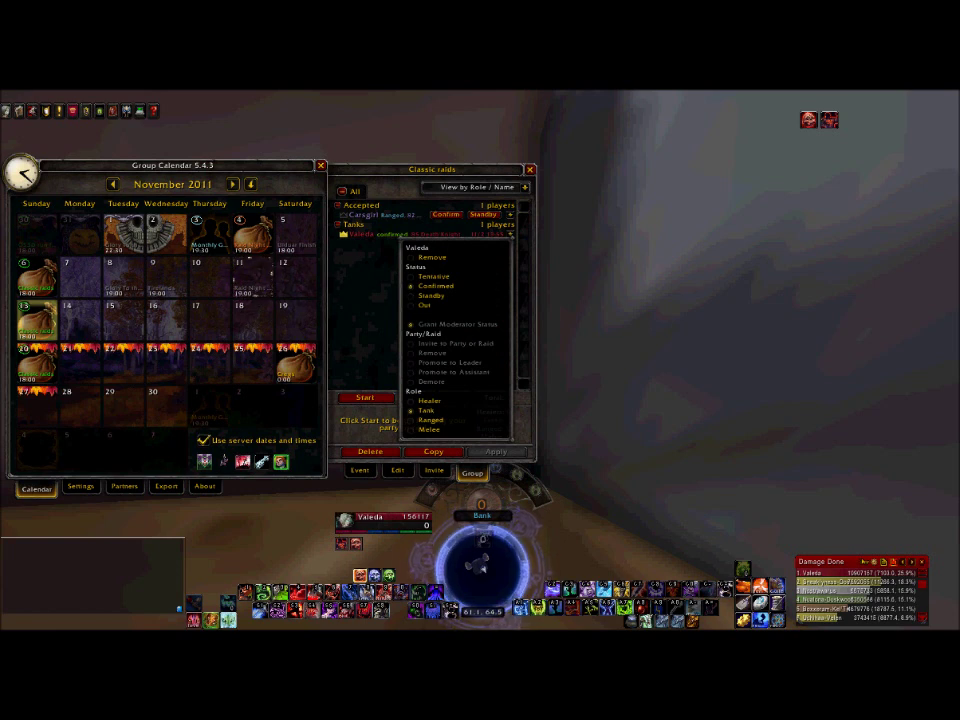
{"action": "left_click", "coordinate": [428, 429]}
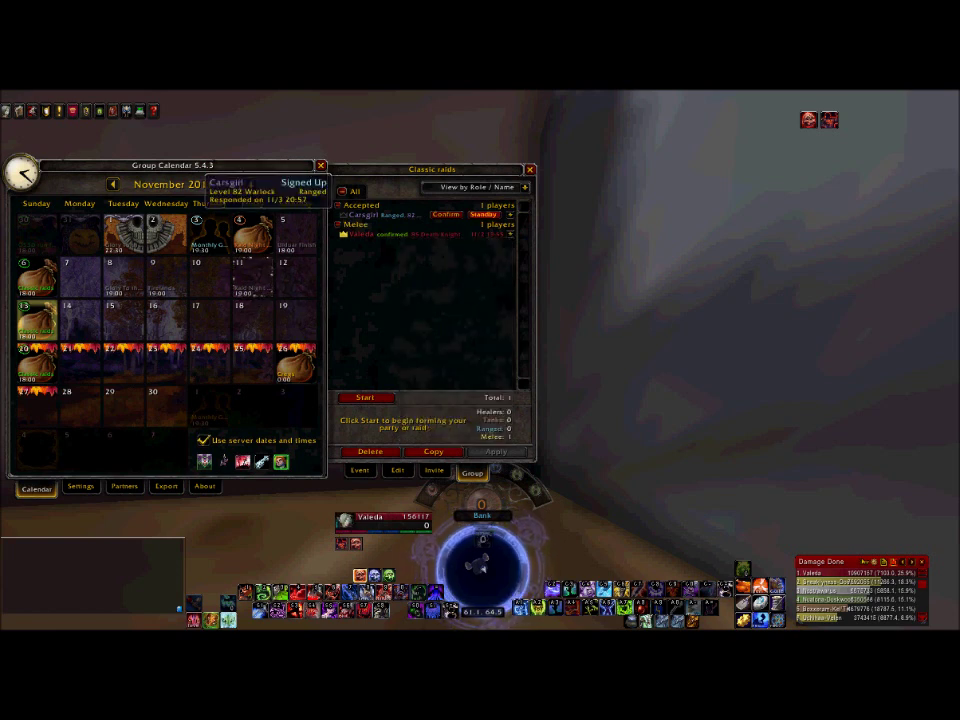
{"action": "left_click", "coordinate": [510, 234]}
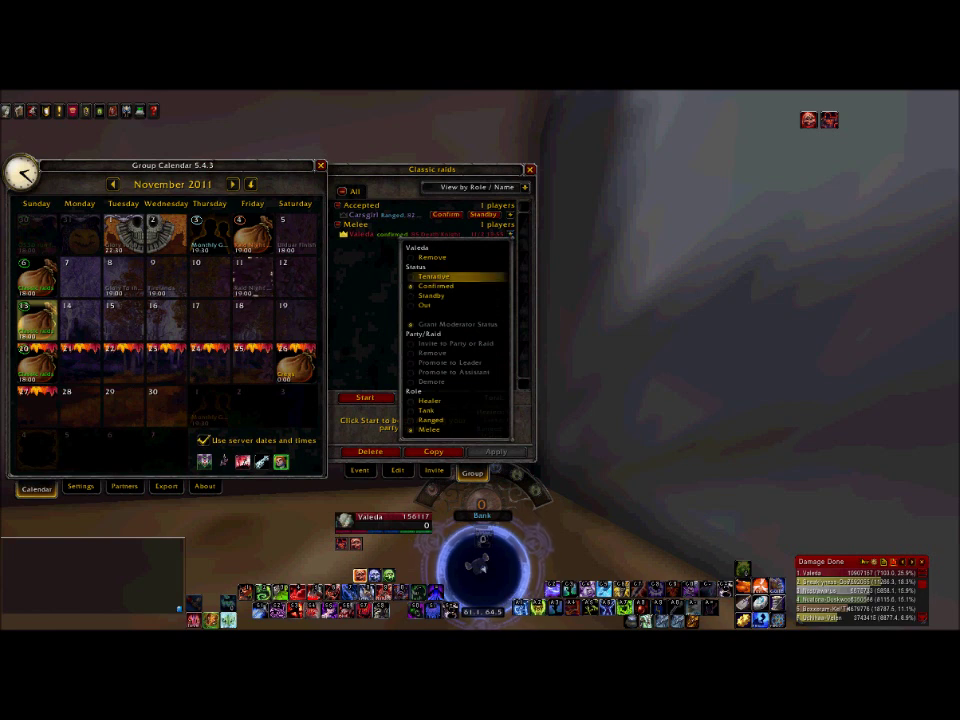
{"action": "left_click", "coordinate": [510, 234]}
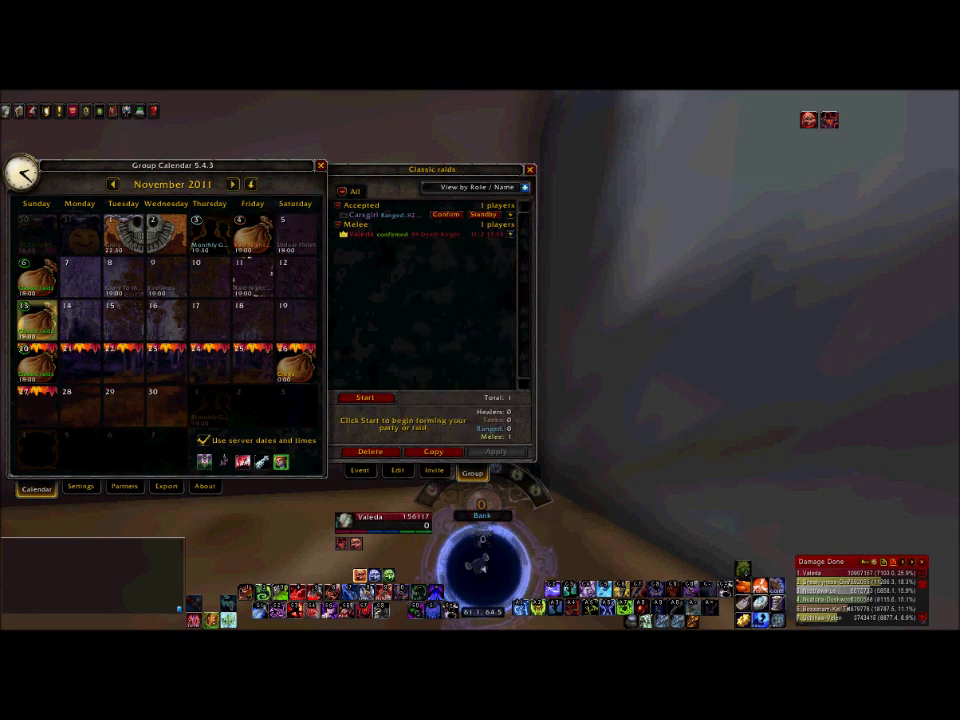
- Examine the grouping and sorting choices for the Classic raids roster without changing the view
{"action": "left_click", "coordinate": [524, 187]}
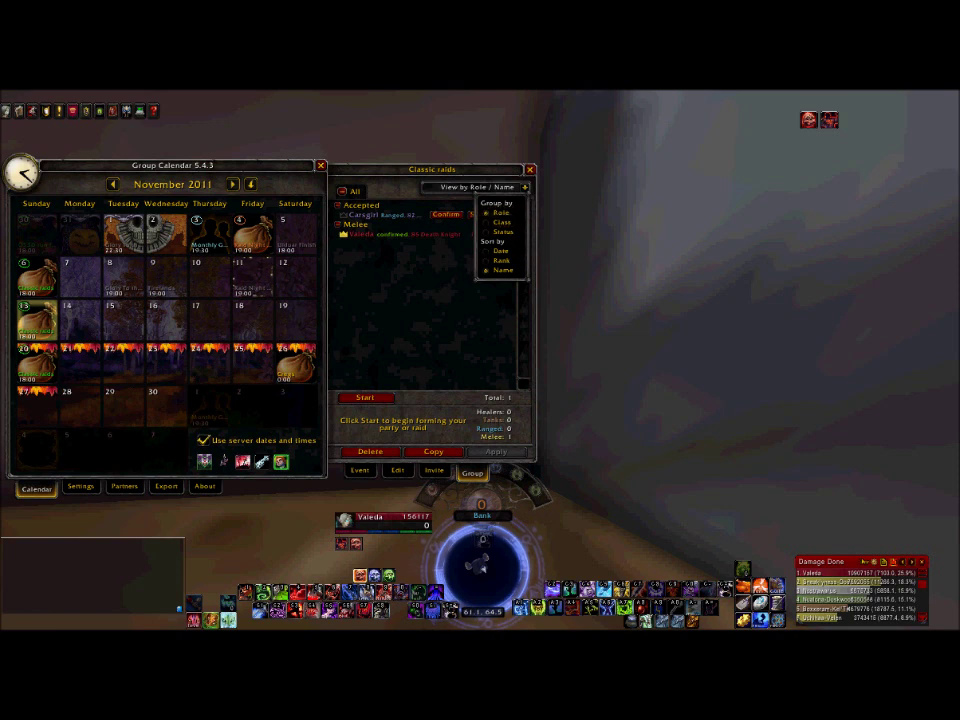
{"action": "left_click", "coordinate": [525, 187]}
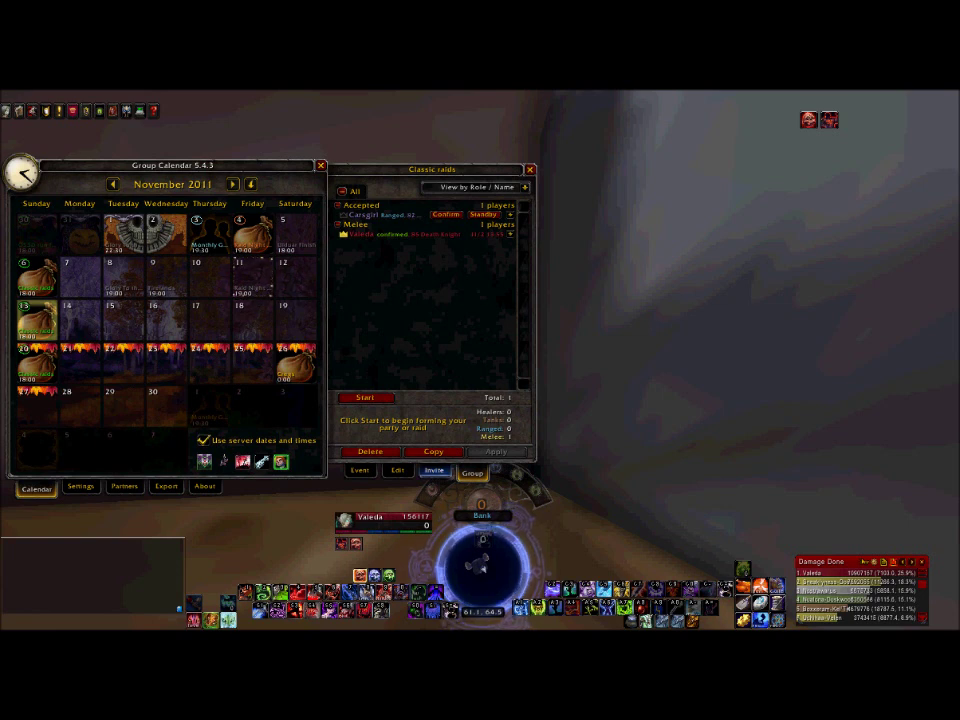
- Open the Classic raids invite list and examine the members and selection option of the <DOGS OF WAR> Pups rank
{"action": "left_click", "coordinate": [433, 471]}
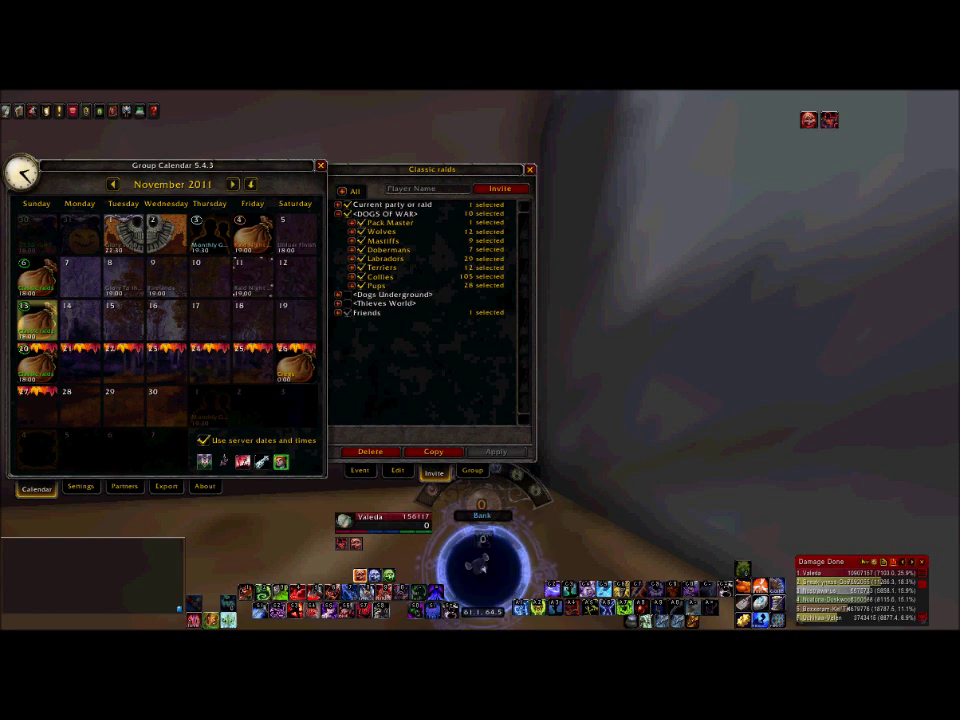
{"action": "left_click", "coordinate": [352, 285]}
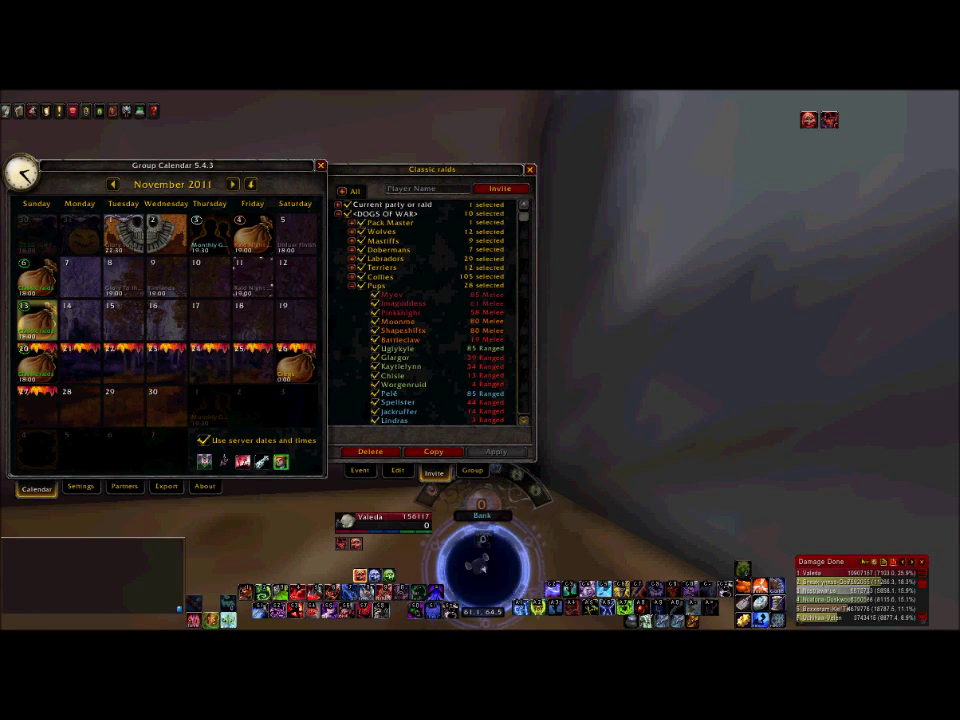
{"action": "left_click", "coordinate": [351, 285]}
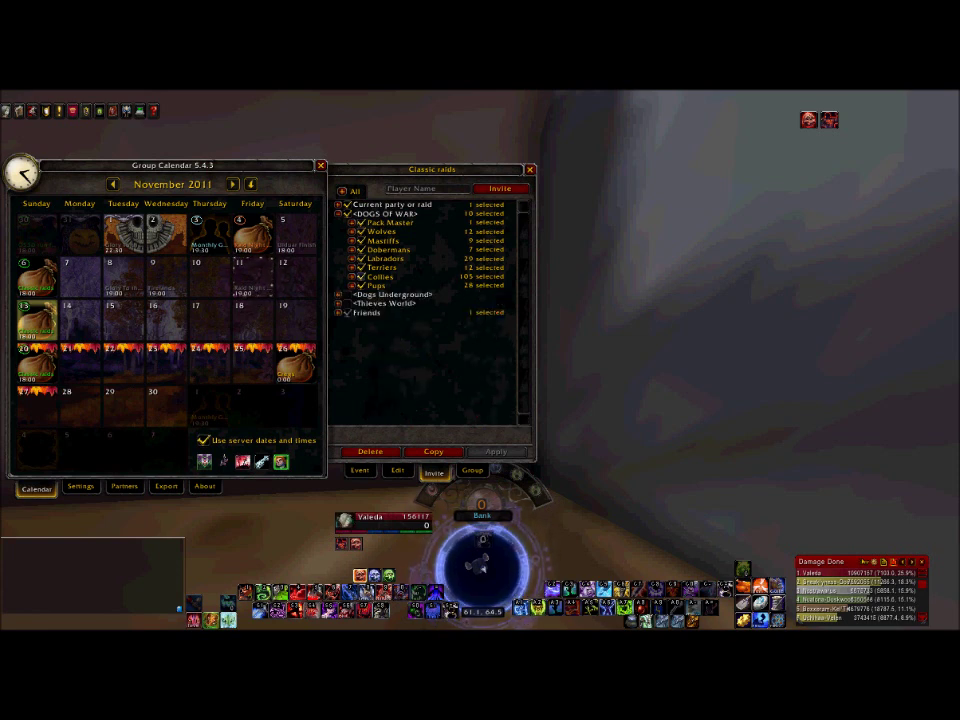
{"action": "left_click", "coordinate": [361, 285]}
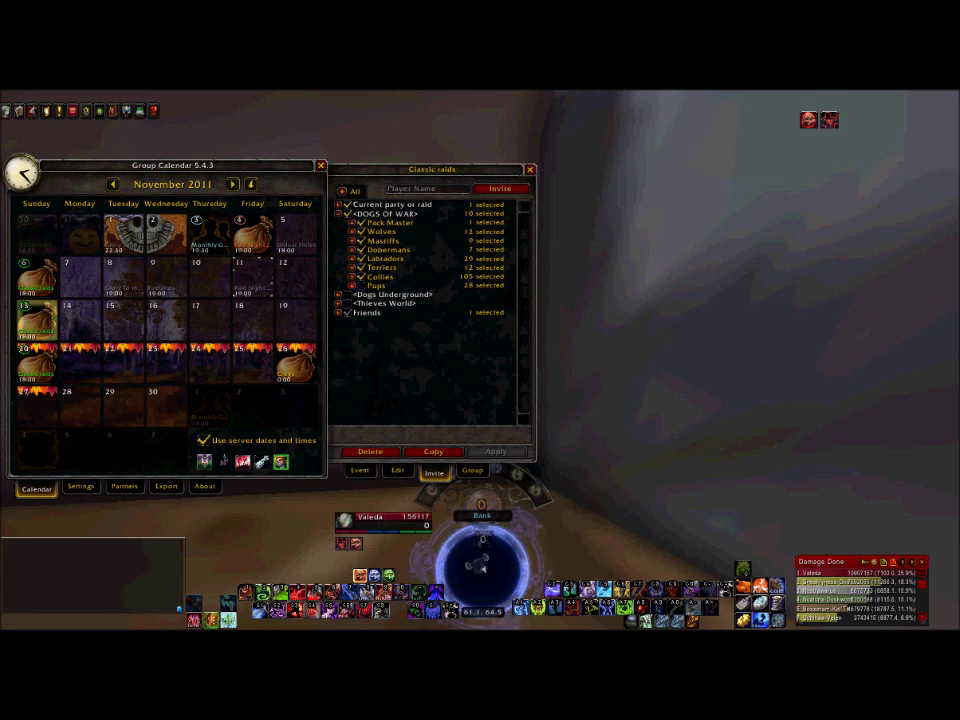
{"action": "left_click", "coordinate": [351, 285]}
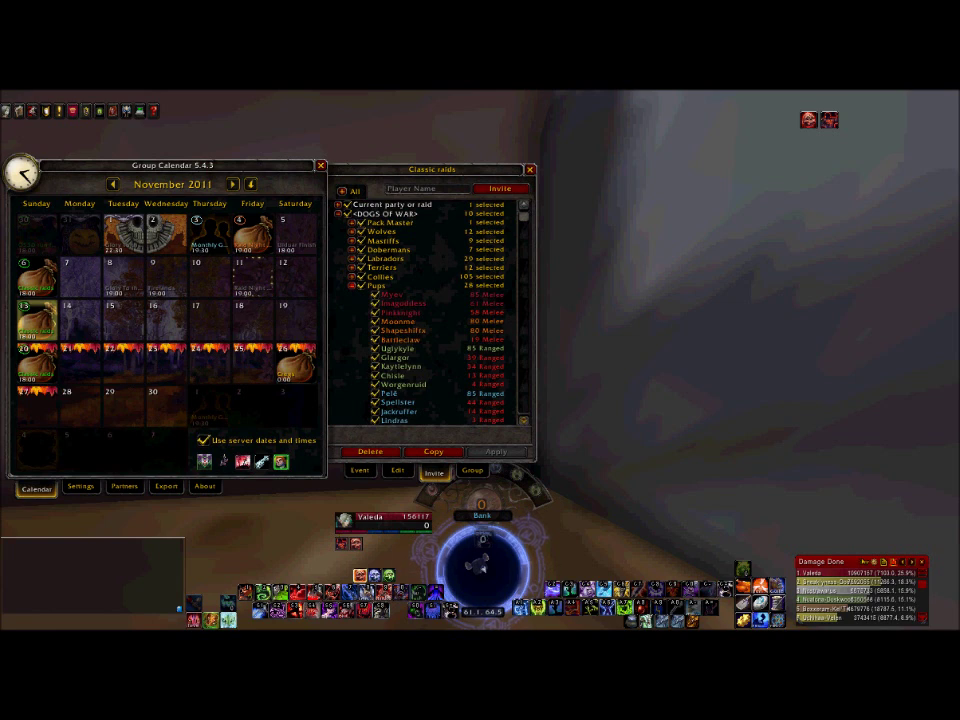
{"action": "left_click", "coordinate": [351, 285]}
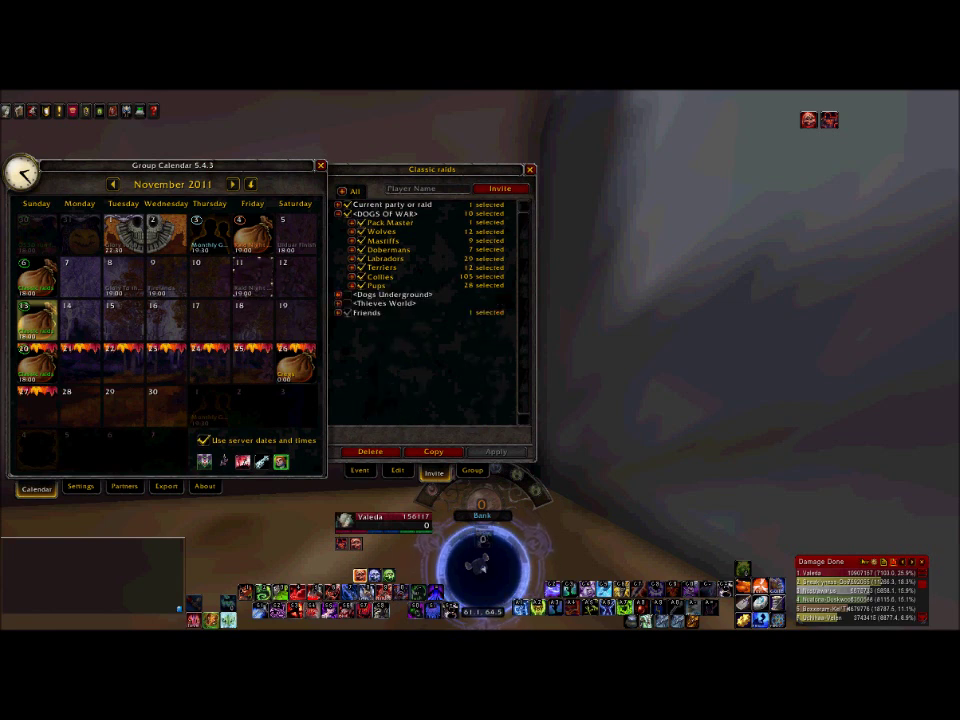
- Examine the ranks of <Dogs Underground> and <Thieves World>, including the Guild Master and Lackey members of <Thieves World>
{"action": "left_click", "coordinate": [339, 294]}
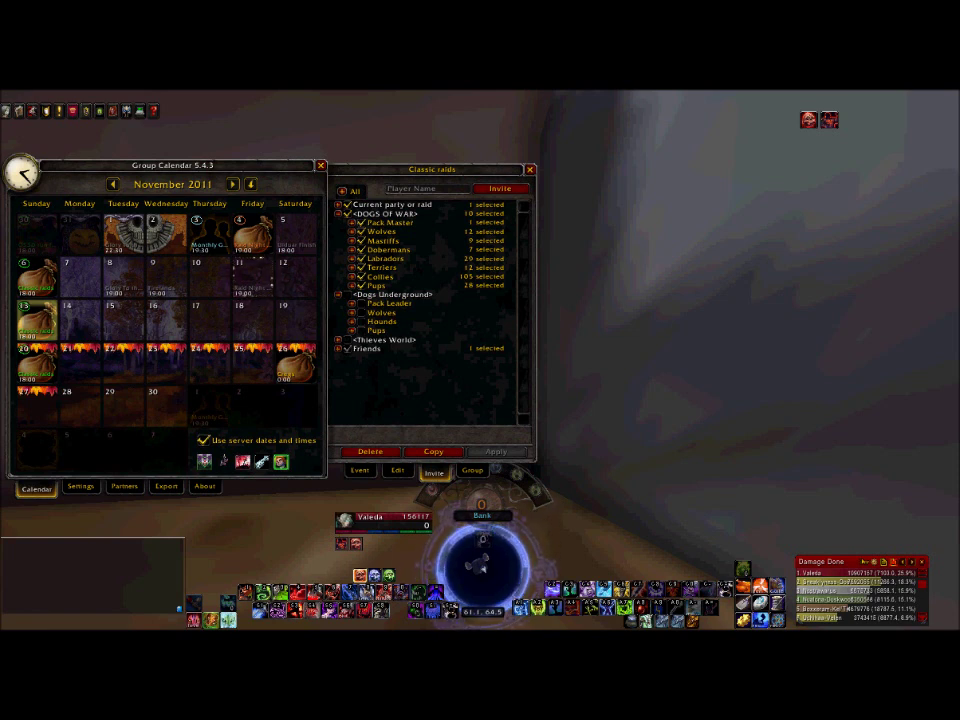
{"action": "left_click", "coordinate": [339, 294]}
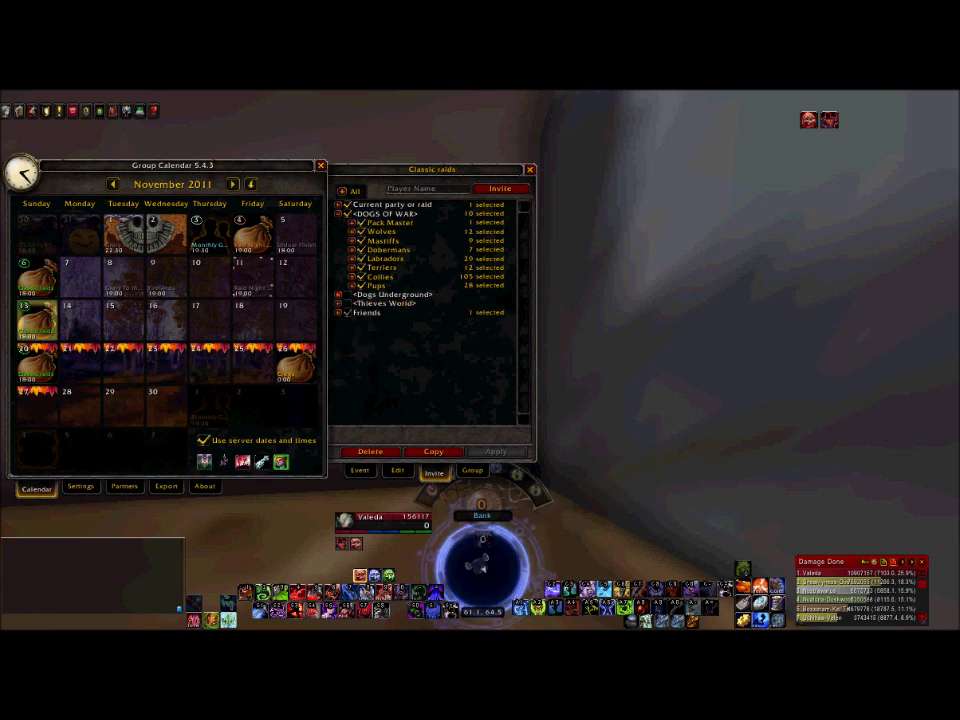
{"action": "left_click", "coordinate": [339, 303]}
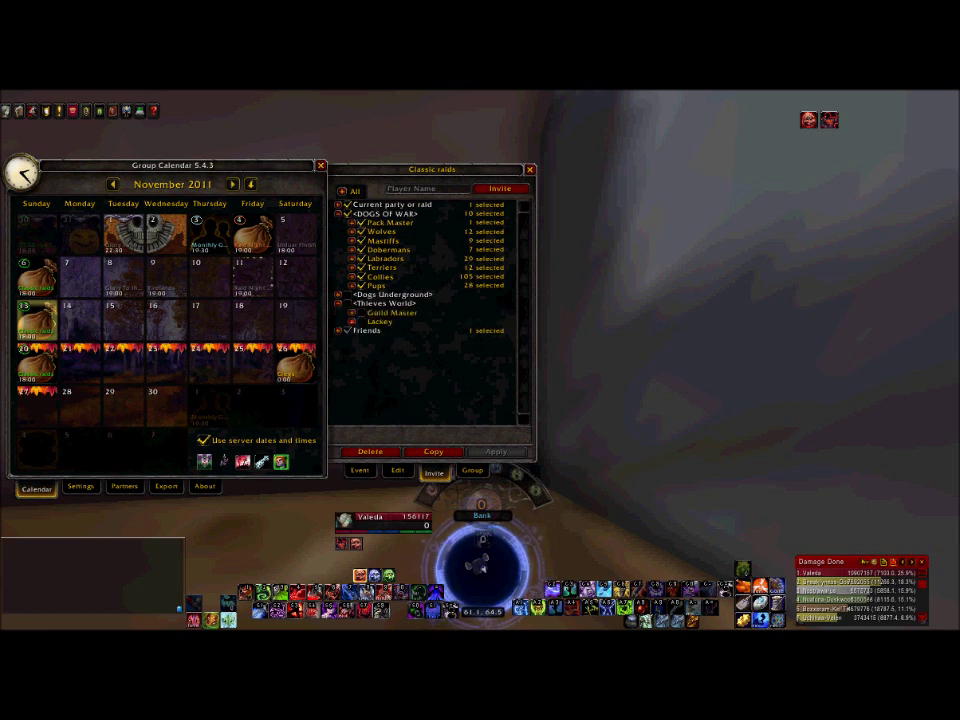
{"action": "left_click", "coordinate": [352, 312]}
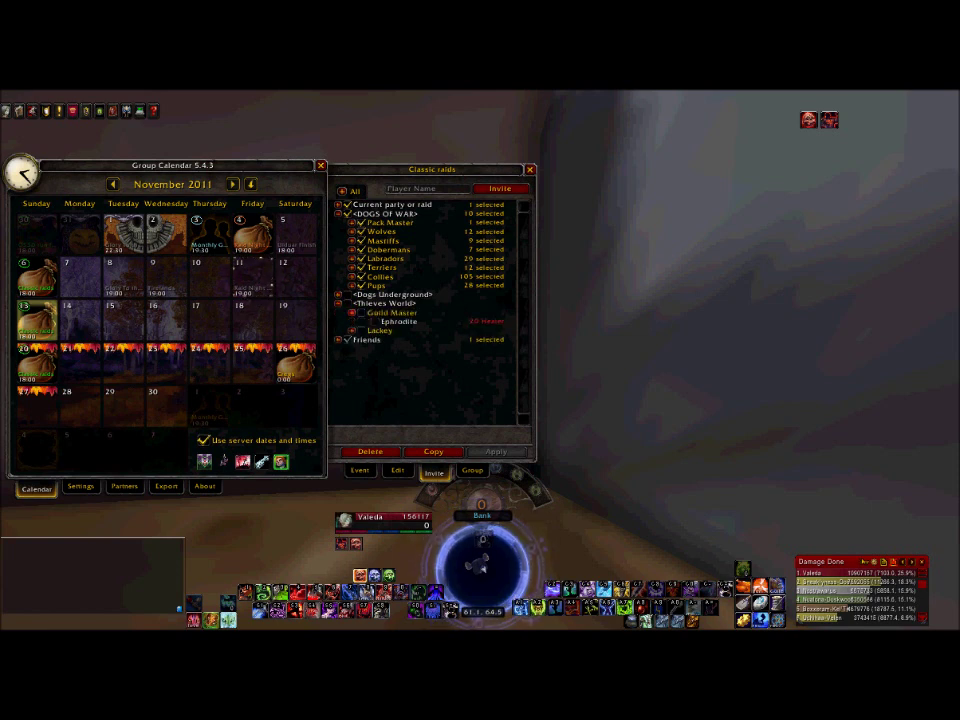
{"action": "left_click", "coordinate": [351, 312]}
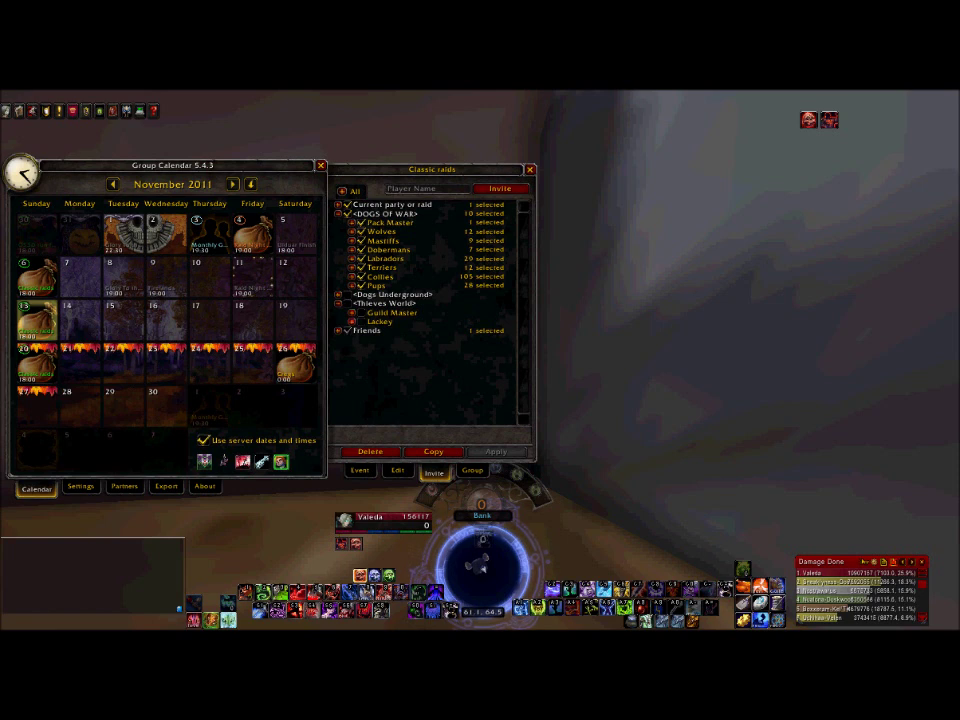
{"action": "left_click", "coordinate": [351, 321]}
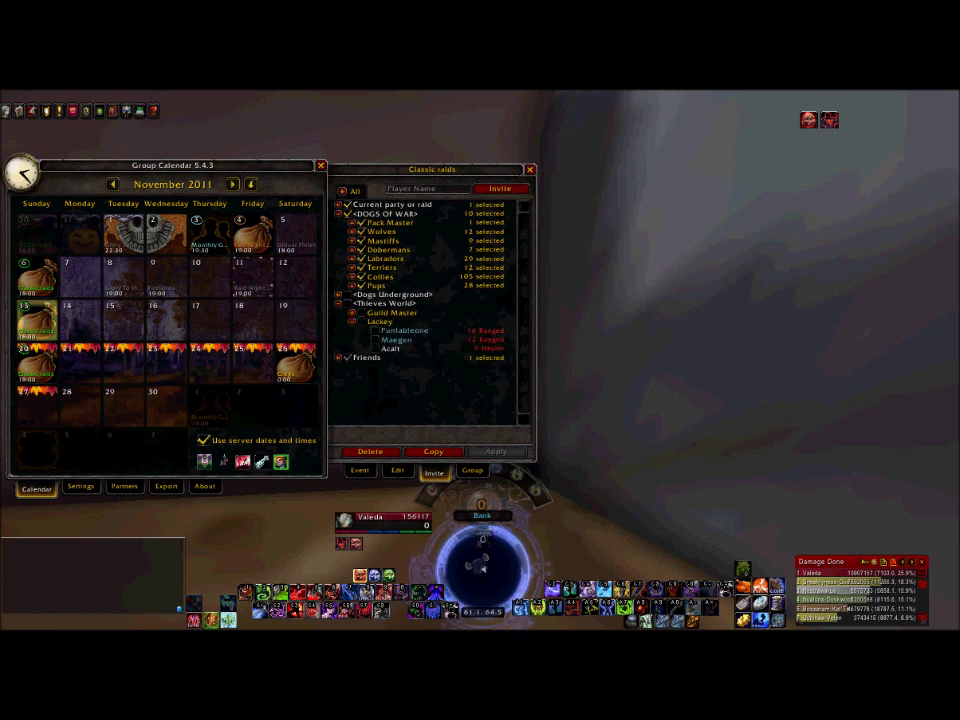
{"action": "left_click", "coordinate": [351, 321]}
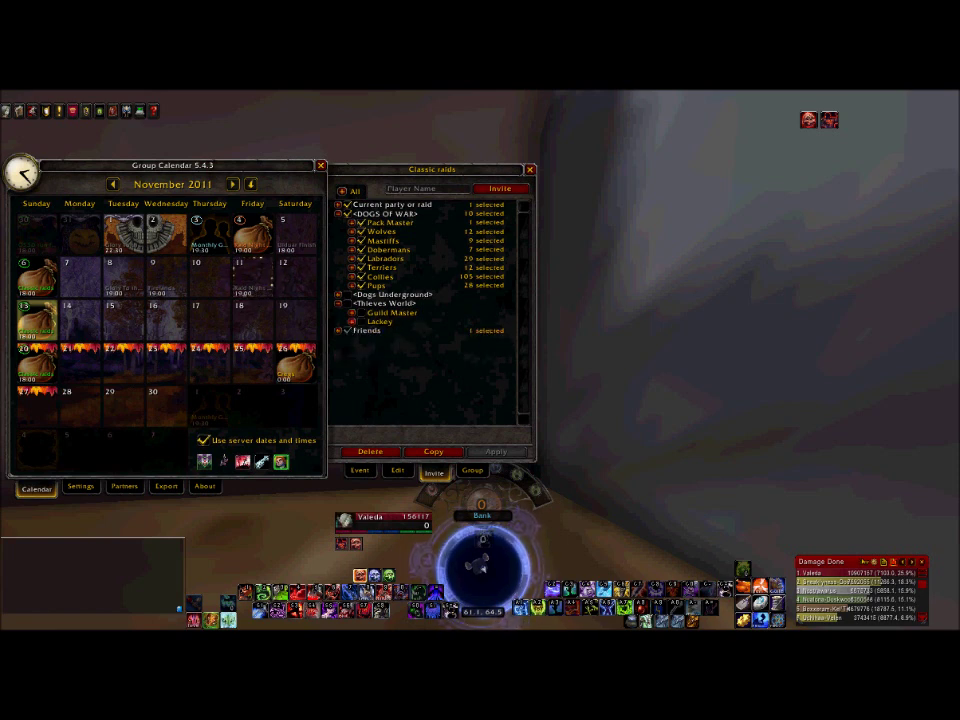
{"action": "left_click", "coordinate": [338, 303]}
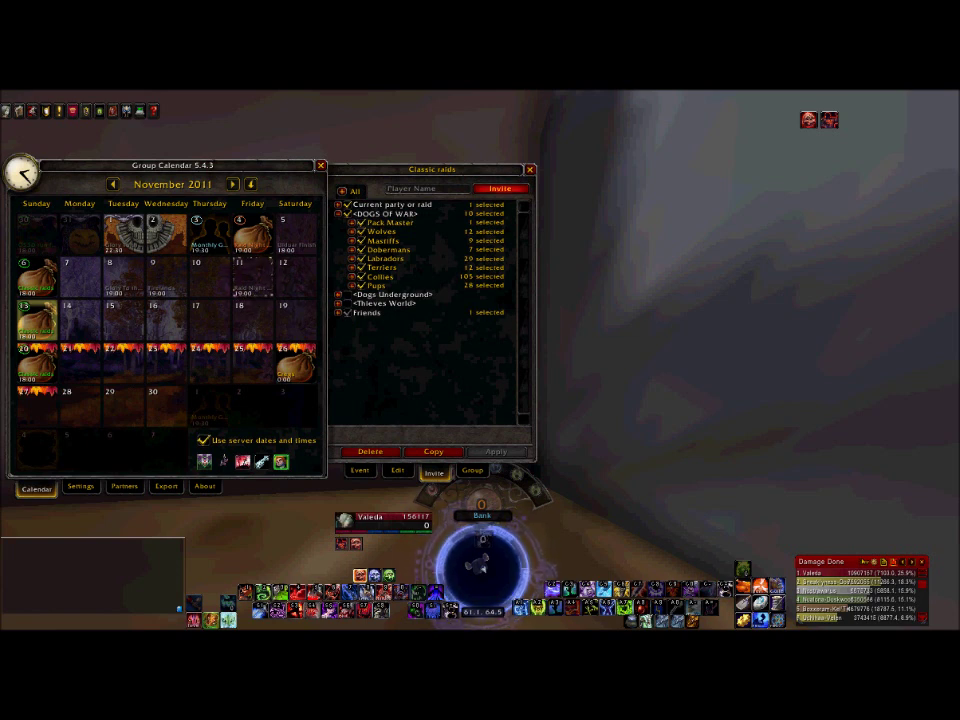
- Look through the Friends group in the invite list, then collapse it and the <DOGS OF WAR> group
{"action": "left_click", "coordinate": [338, 312]}
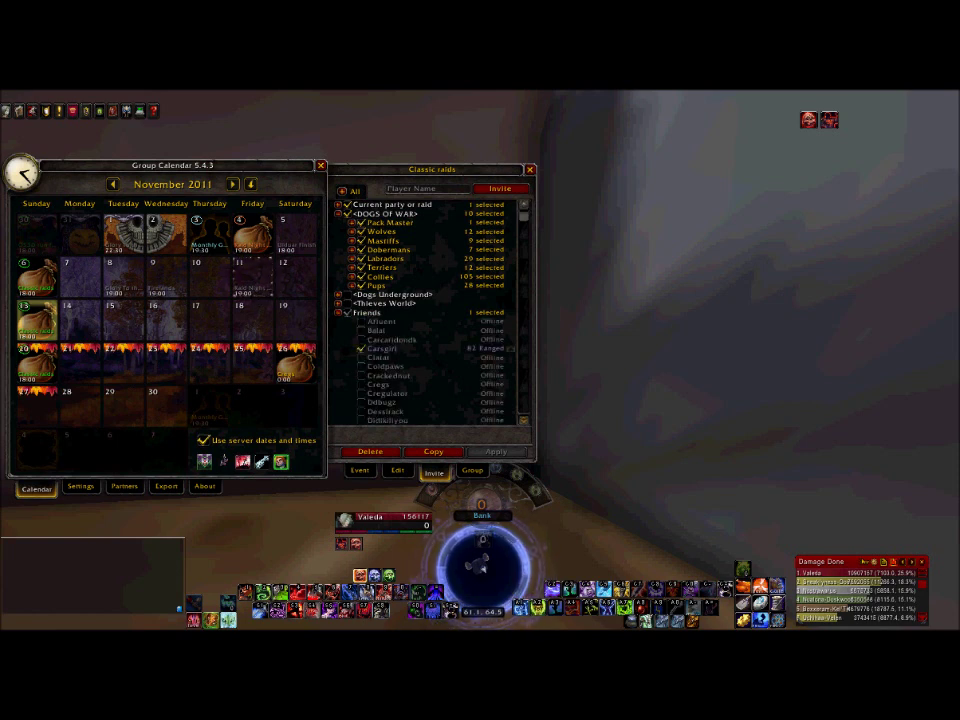
{"action": "scroll", "coordinate": [430, 310], "scroll_direction": "down", "scroll_amount": 6}
{"action": "scroll", "coordinate": [430, 310], "scroll_direction": "up", "scroll_amount": 6}
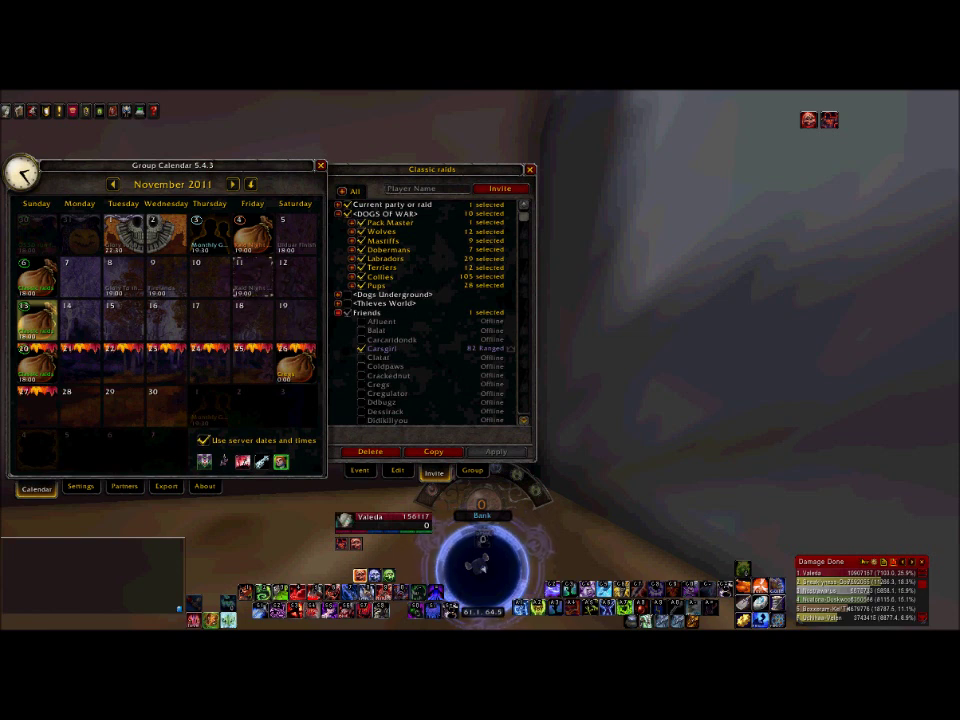
{"action": "left_click", "coordinate": [338, 312]}
{"action": "left_click", "coordinate": [338, 213]}
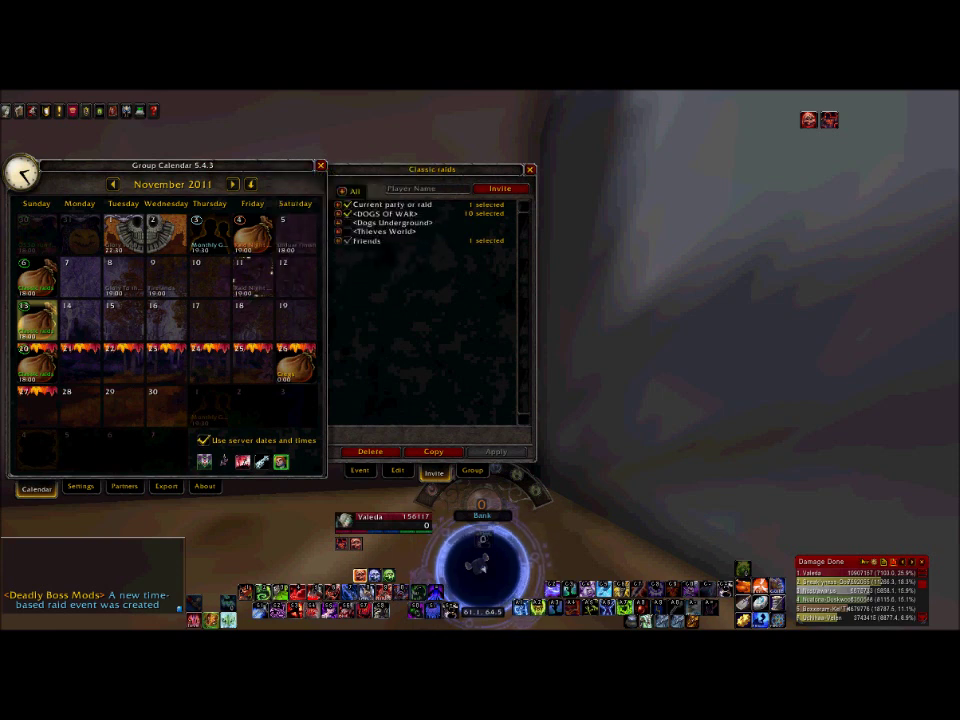
- Close the Classic raids event window and bring up the event options for November 13
{"action": "left_click", "coordinate": [530, 169]}
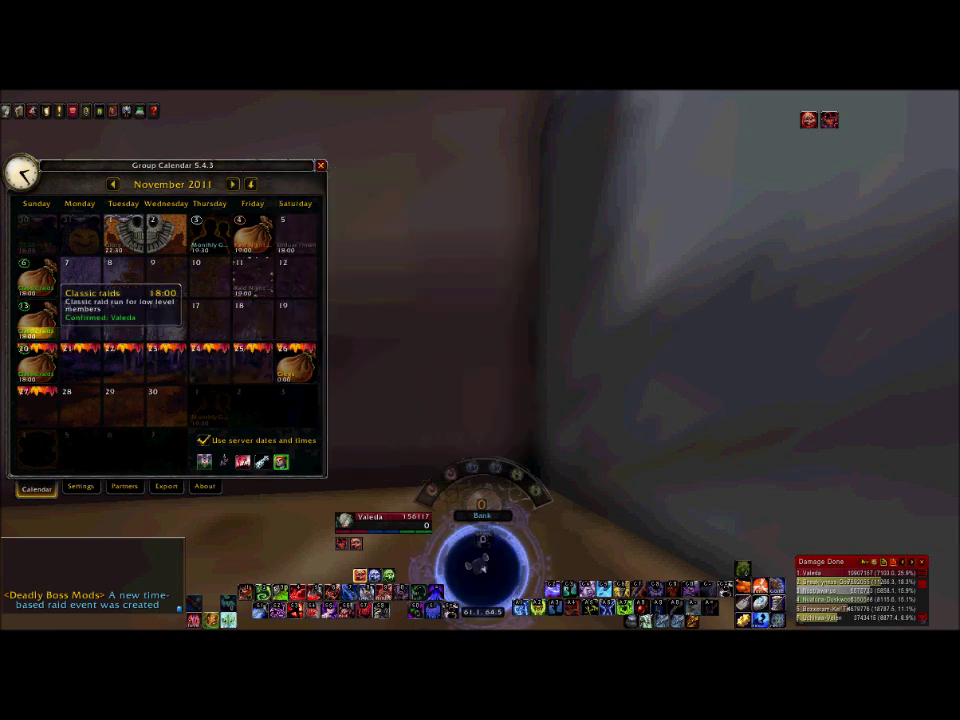
{"action": "right_click", "coordinate": [37, 322]}
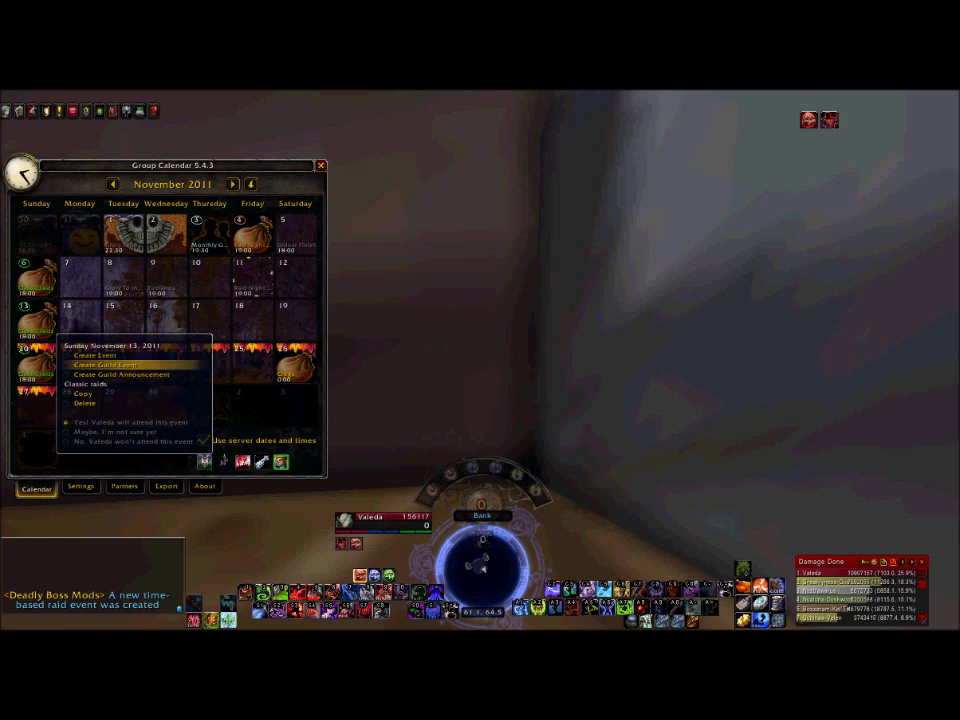